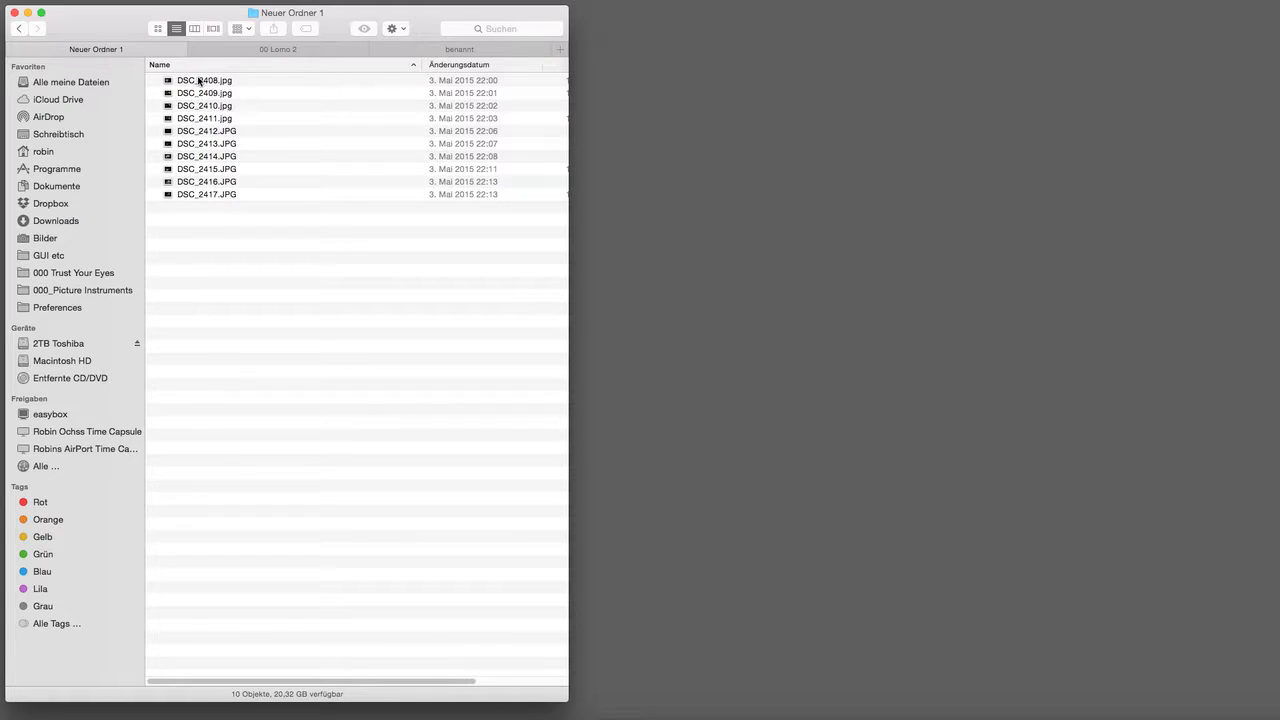
Step: Browse Neuer Ordner 1 and 2 and the 00 Lomo 2 folder, ending in the benannt folder
left_click(19, 28)
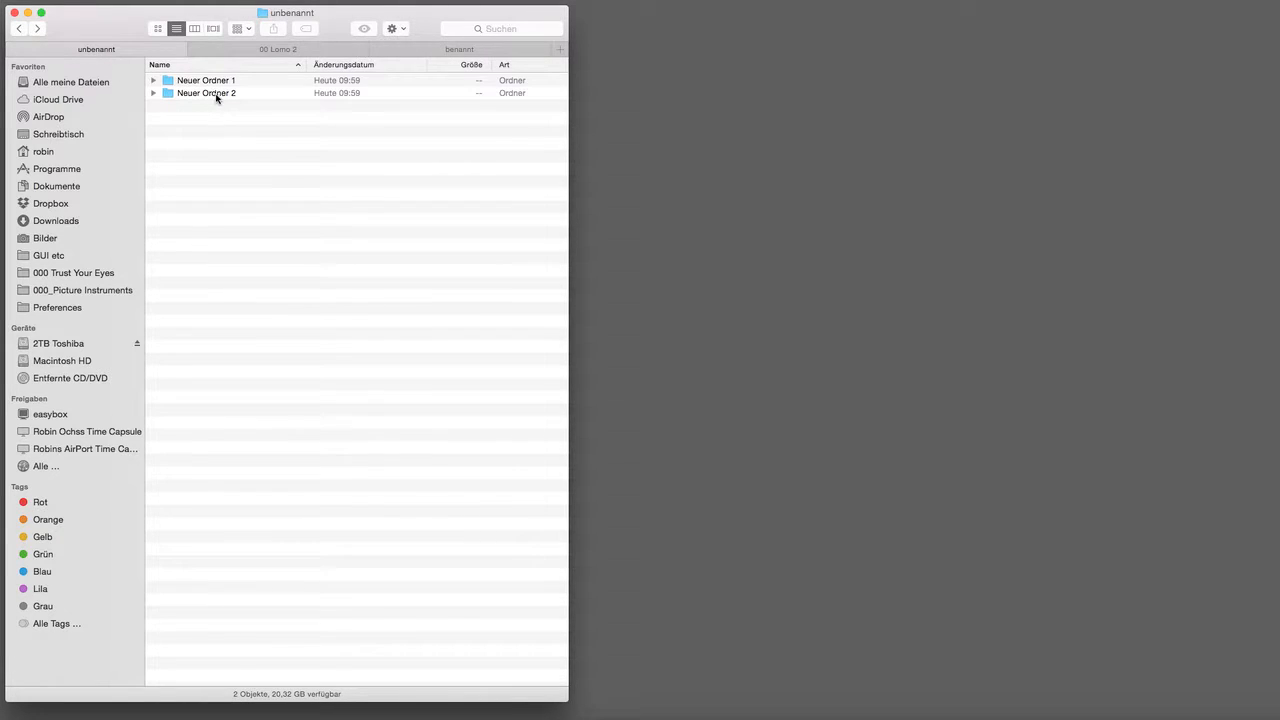
double_click(216, 93)
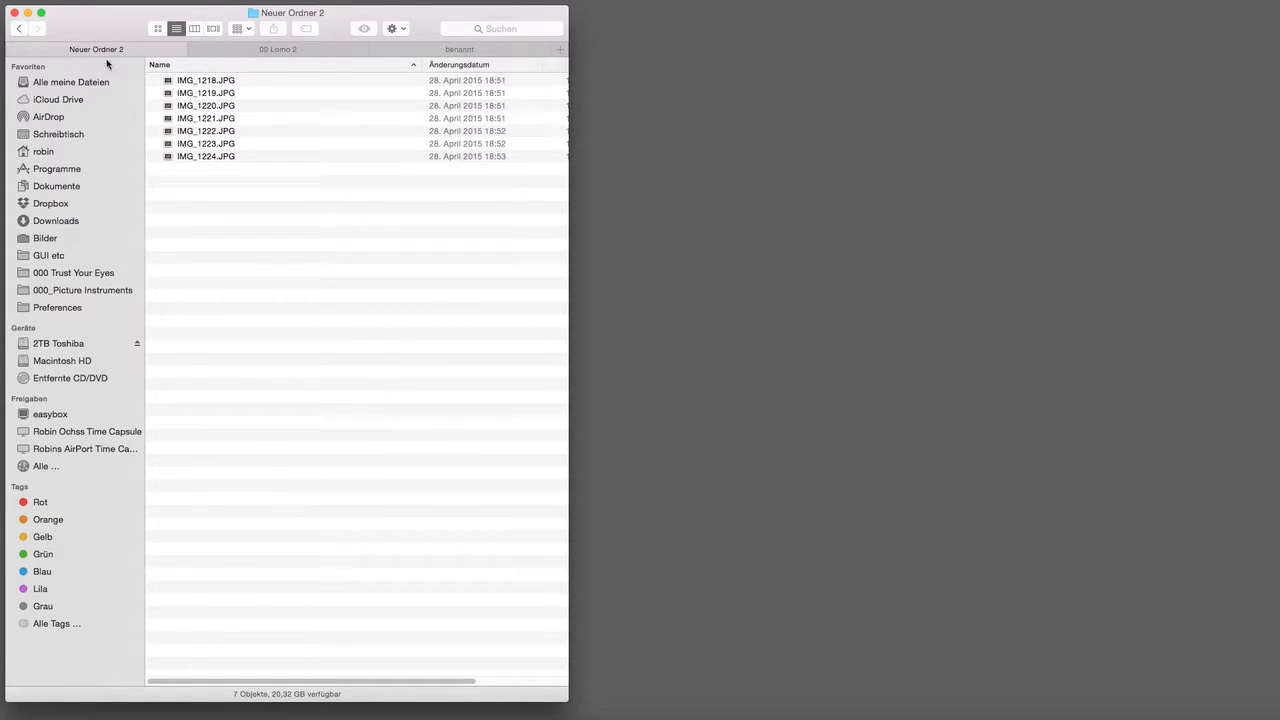
left_click(19, 29)
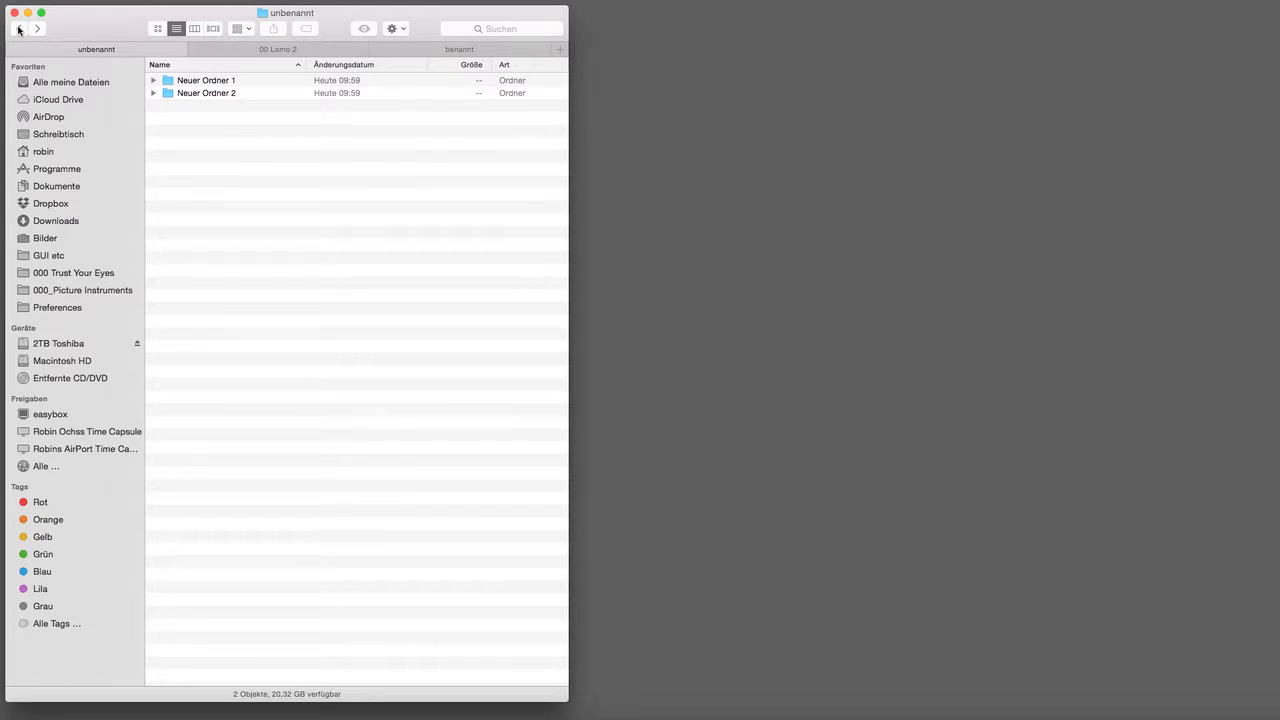
left_click(234, 51)
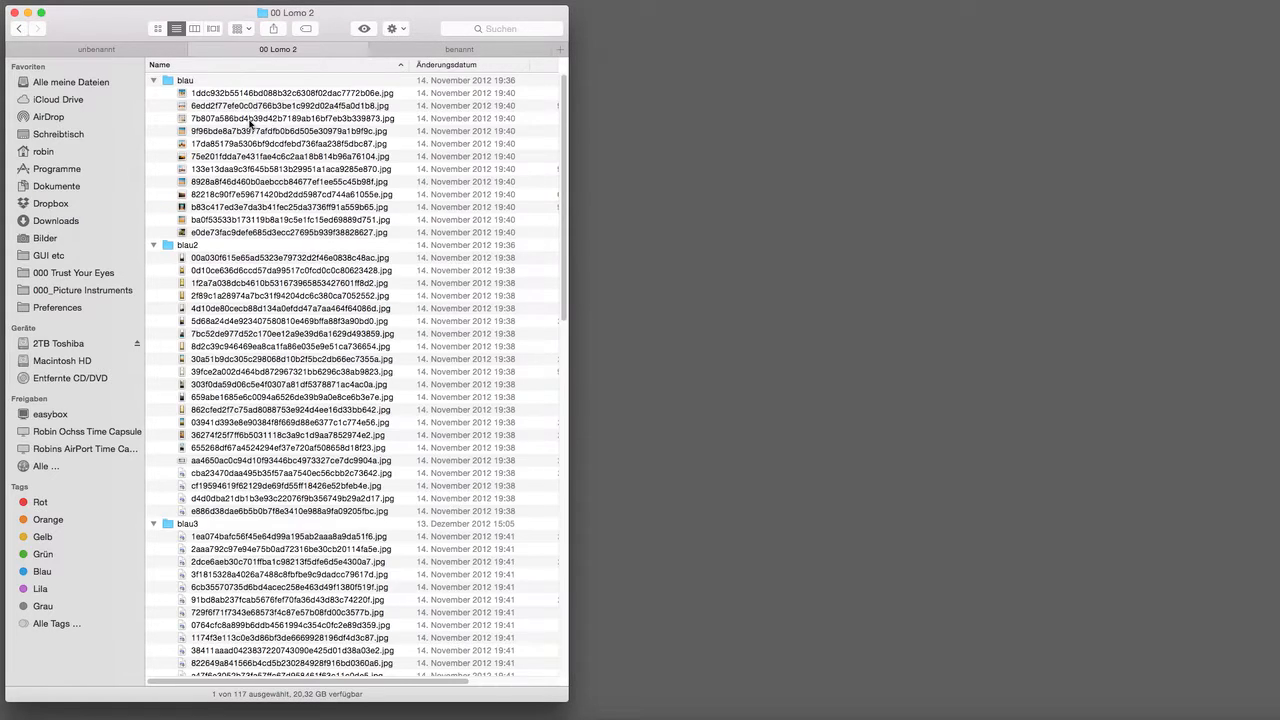
scroll(243, 140, "down", 10)
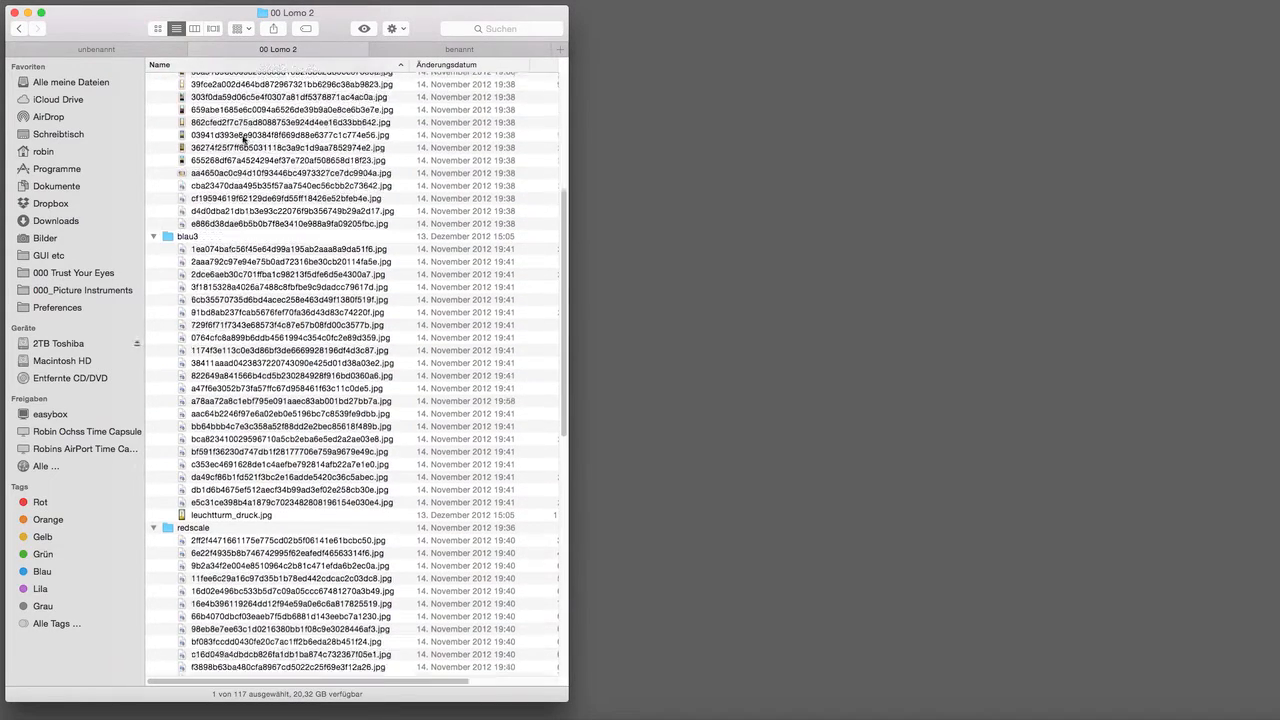
scroll(243, 140, "down", 4)
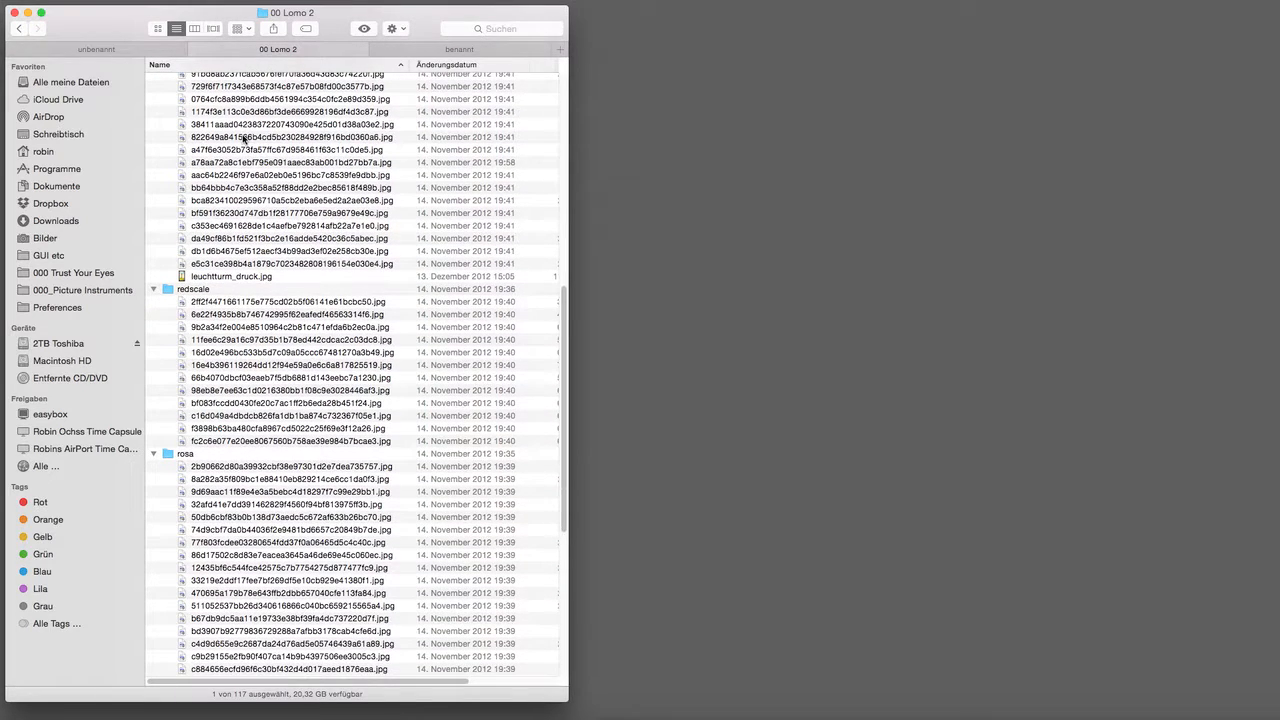
left_click(427, 56)
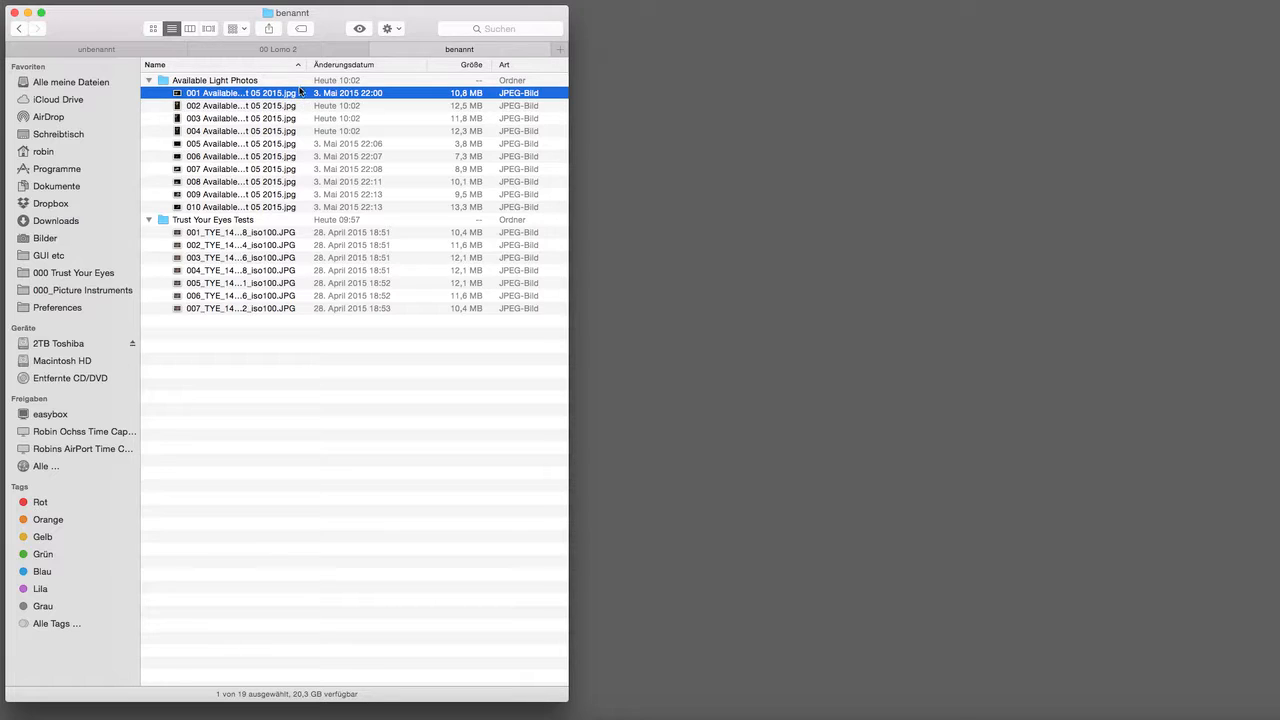
Step: Widen the Name column to show full names like 001_TYE_14mm_f2.8_iso100.JPG, then search 'name: available light'
left_click_drag(307, 64, 364, 66)
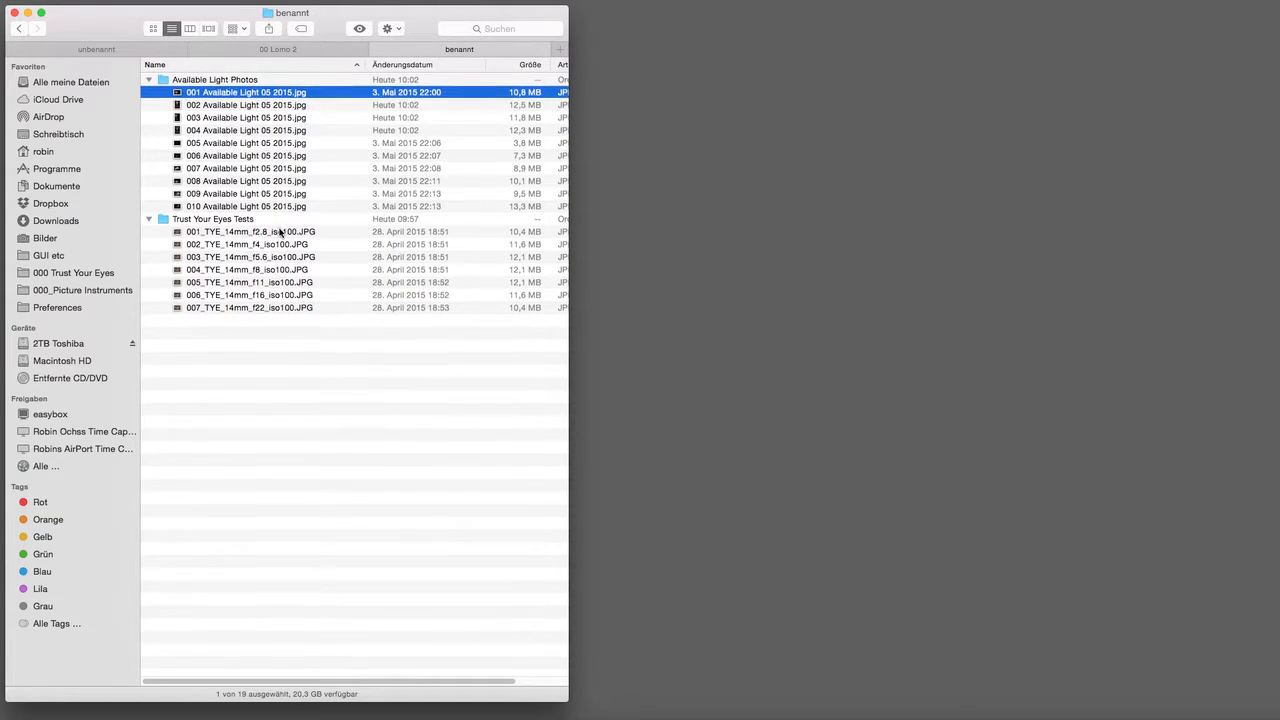
left_click(282, 232)
left_click(544, 712)
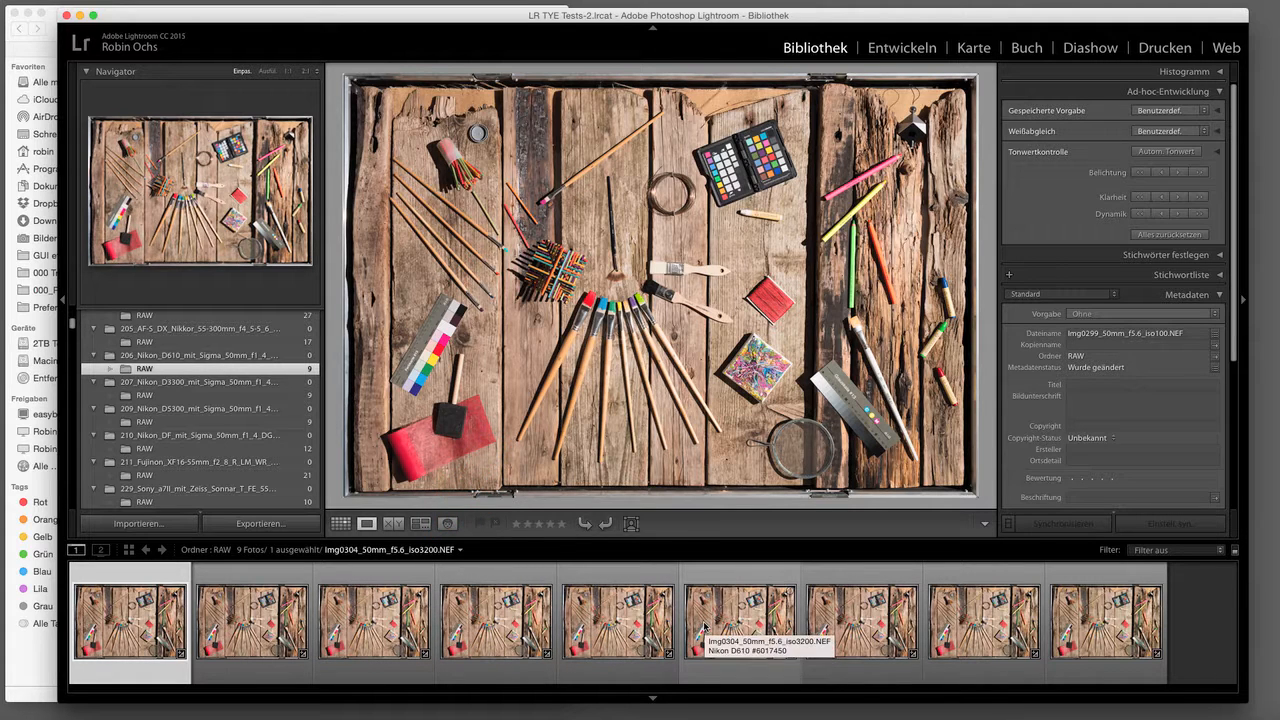
key("super+h")
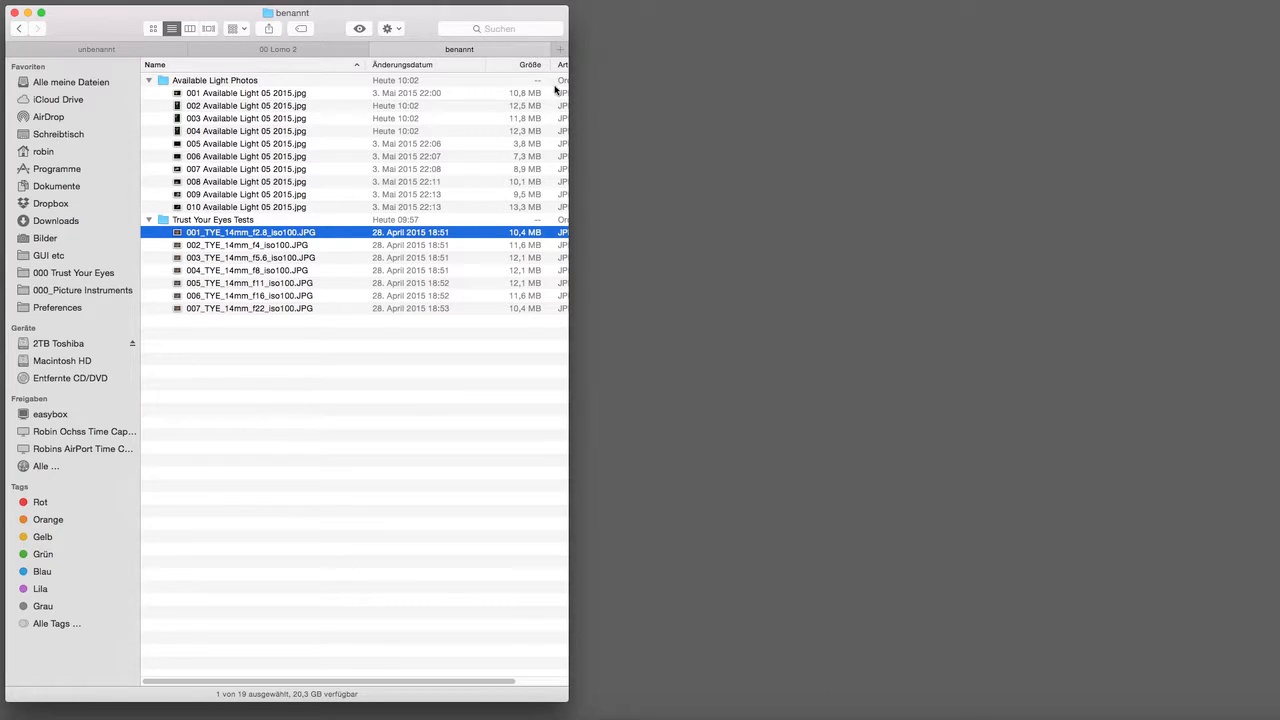
left_click(520, 28)
type("name: ")
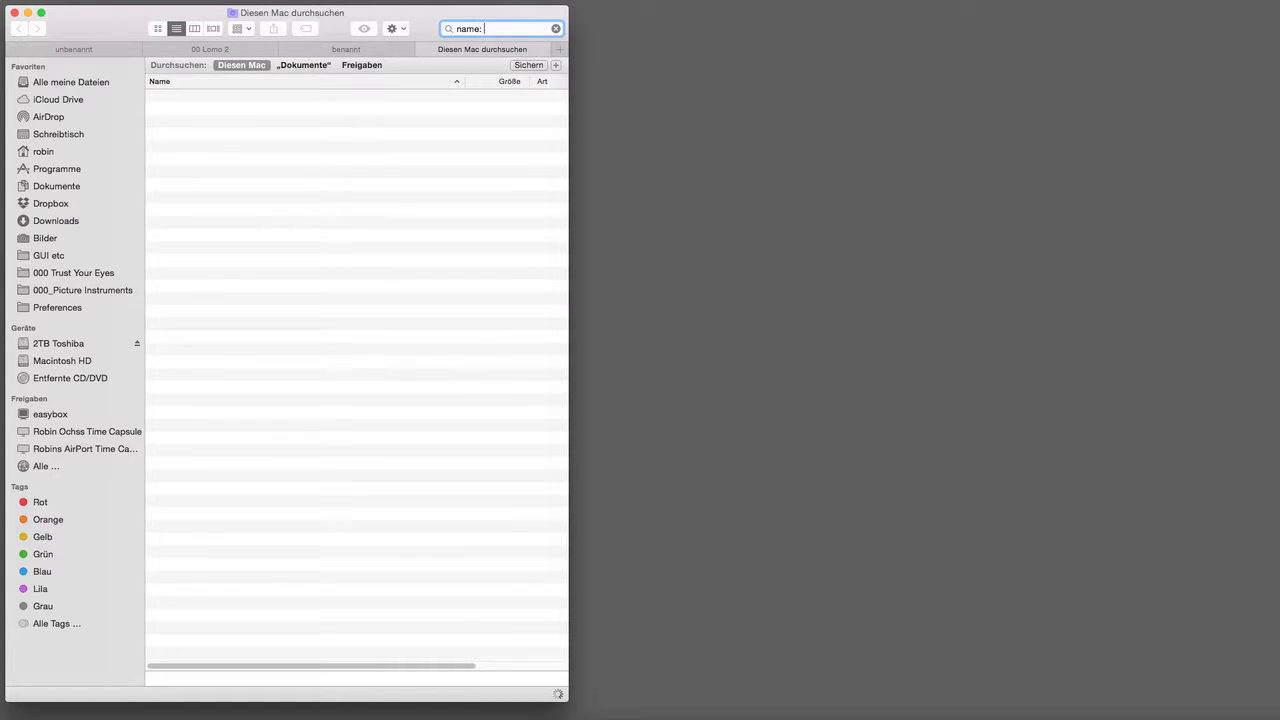
type("availa")
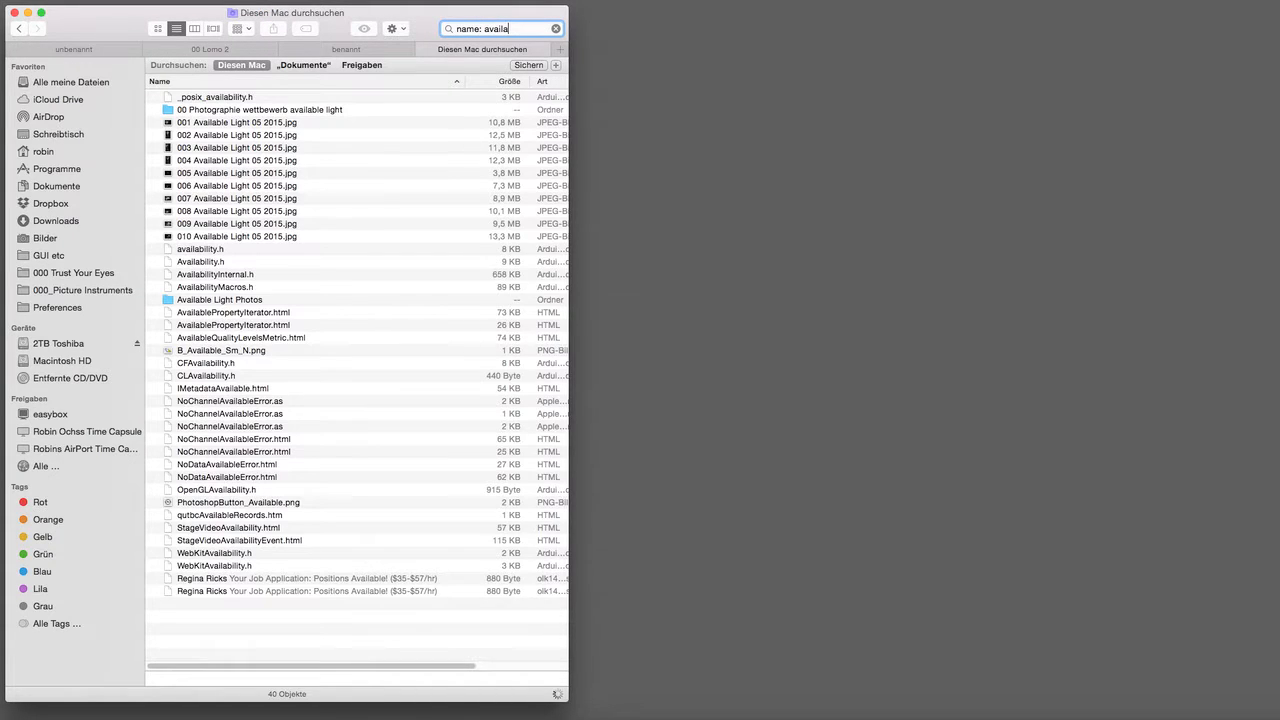
type("ble light")
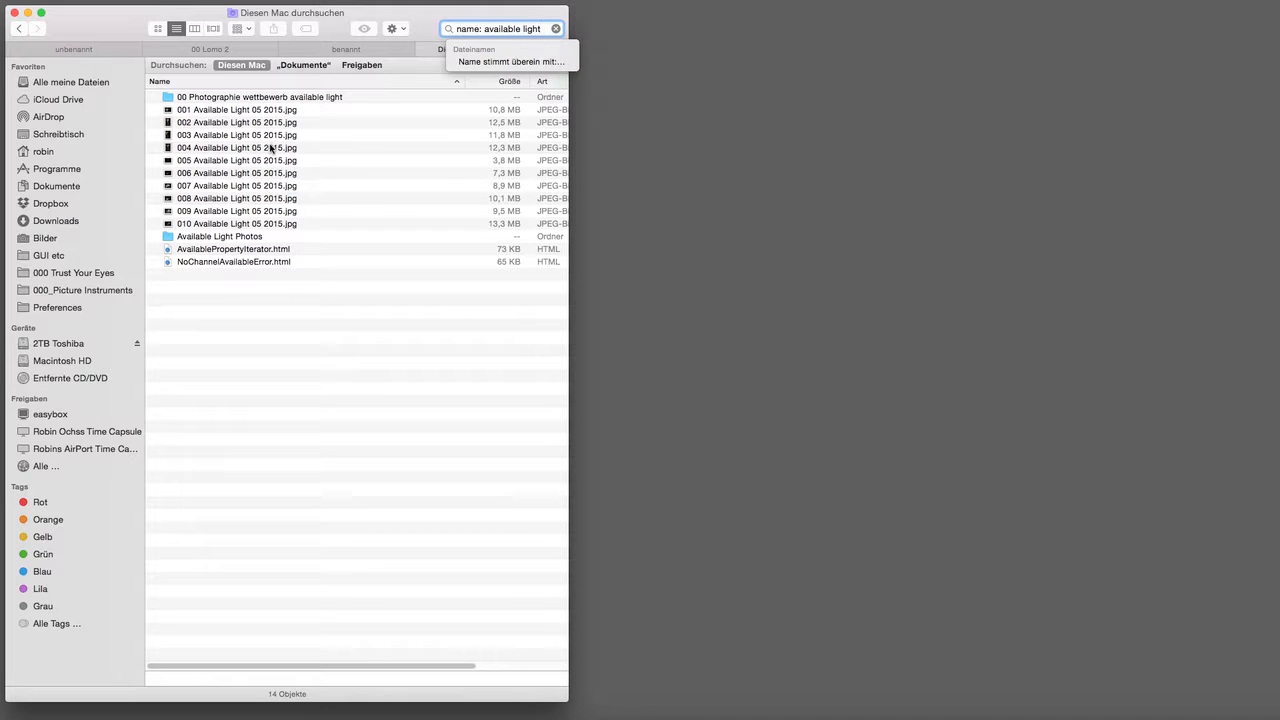
Step: Select 004 Available Light 05 2015.jpg among the 'name: available light' search results
left_click(270, 148)
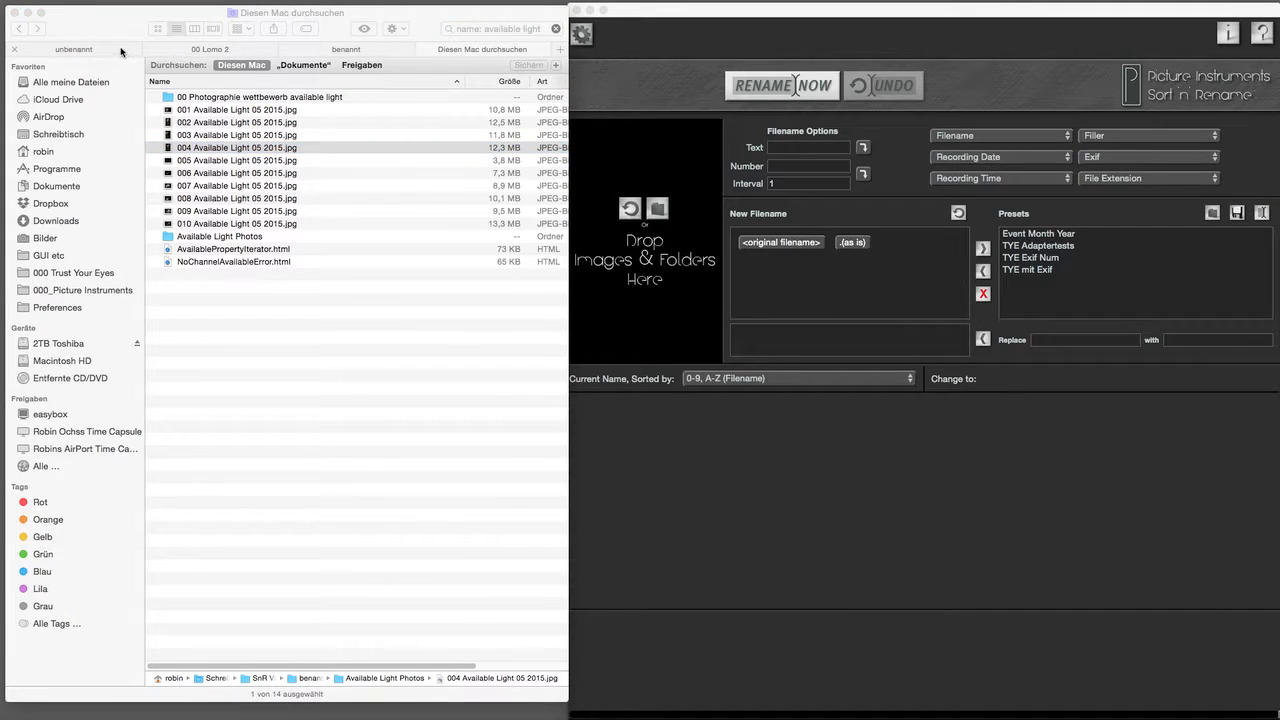
Step: Return Finder to the unbenannt folder and step through Sort'n'Rename's Text, Number and Interval fields
left_click(120, 51)
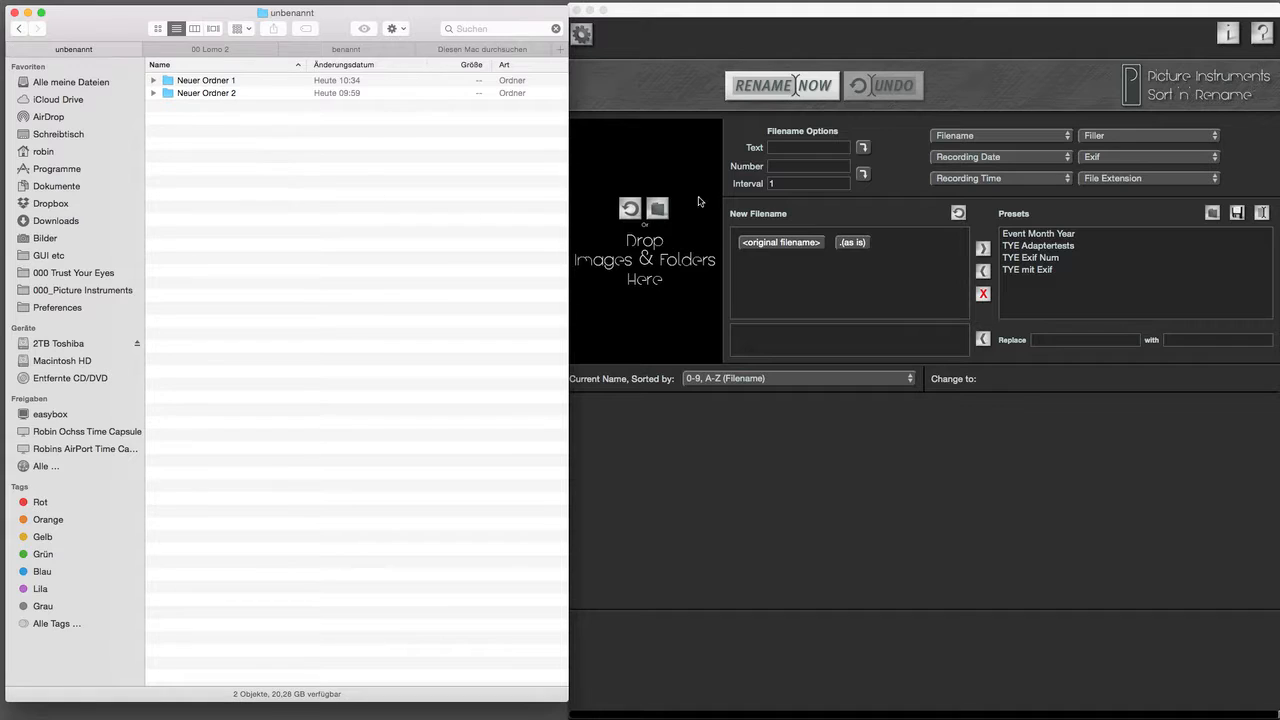
left_click(783, 148)
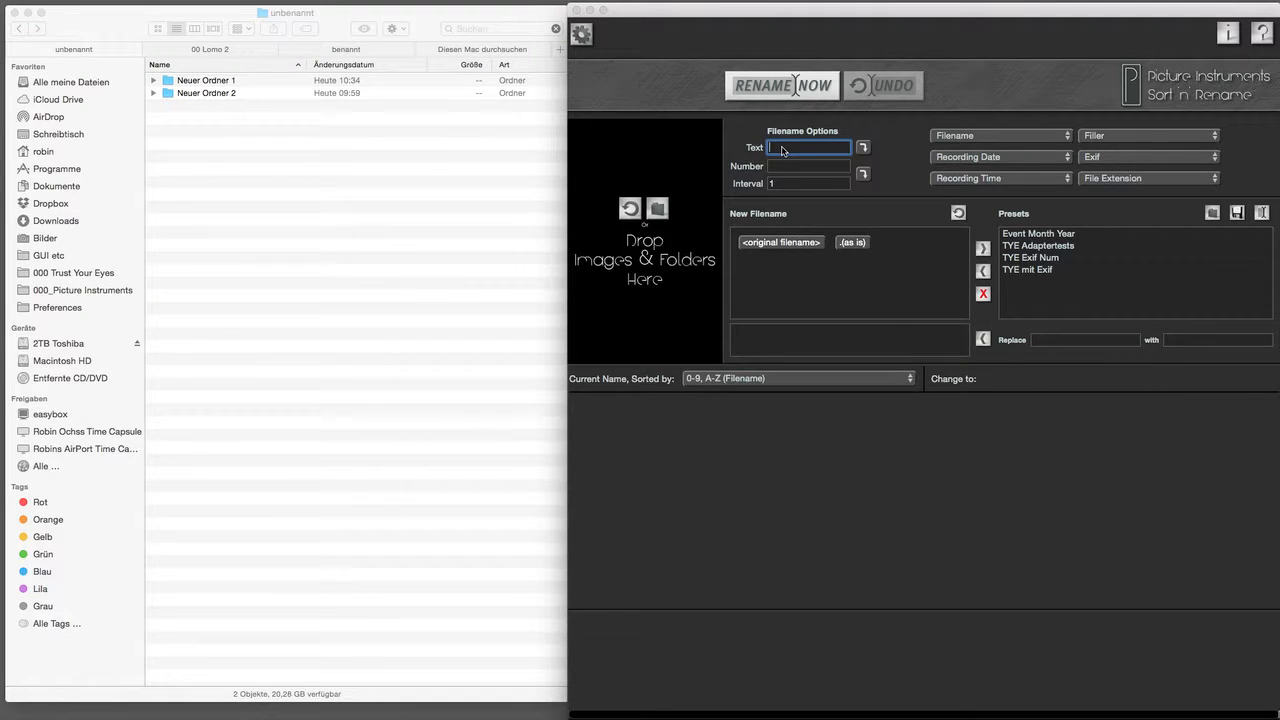
left_click(785, 167)
left_click(786, 185)
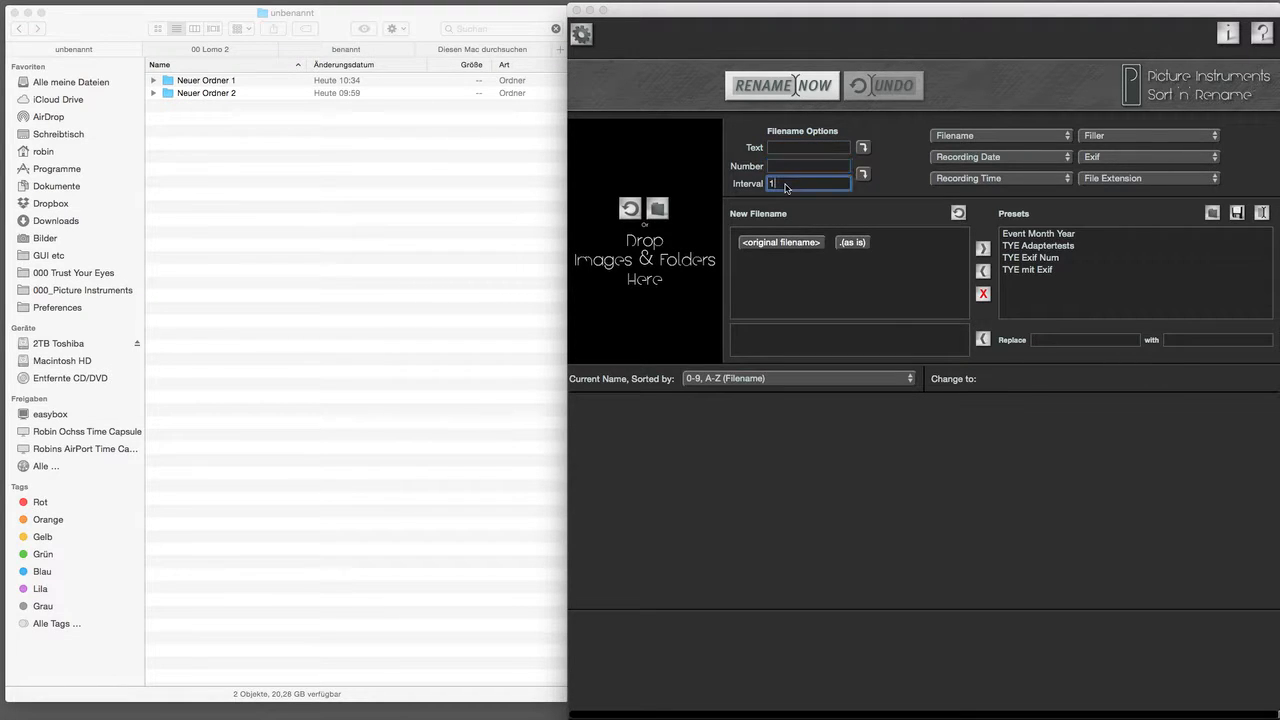
Step: Review the filename source, Recording Date, Exif and File Extension lists unchanged, then focus the Replace field
left_click(970, 145)
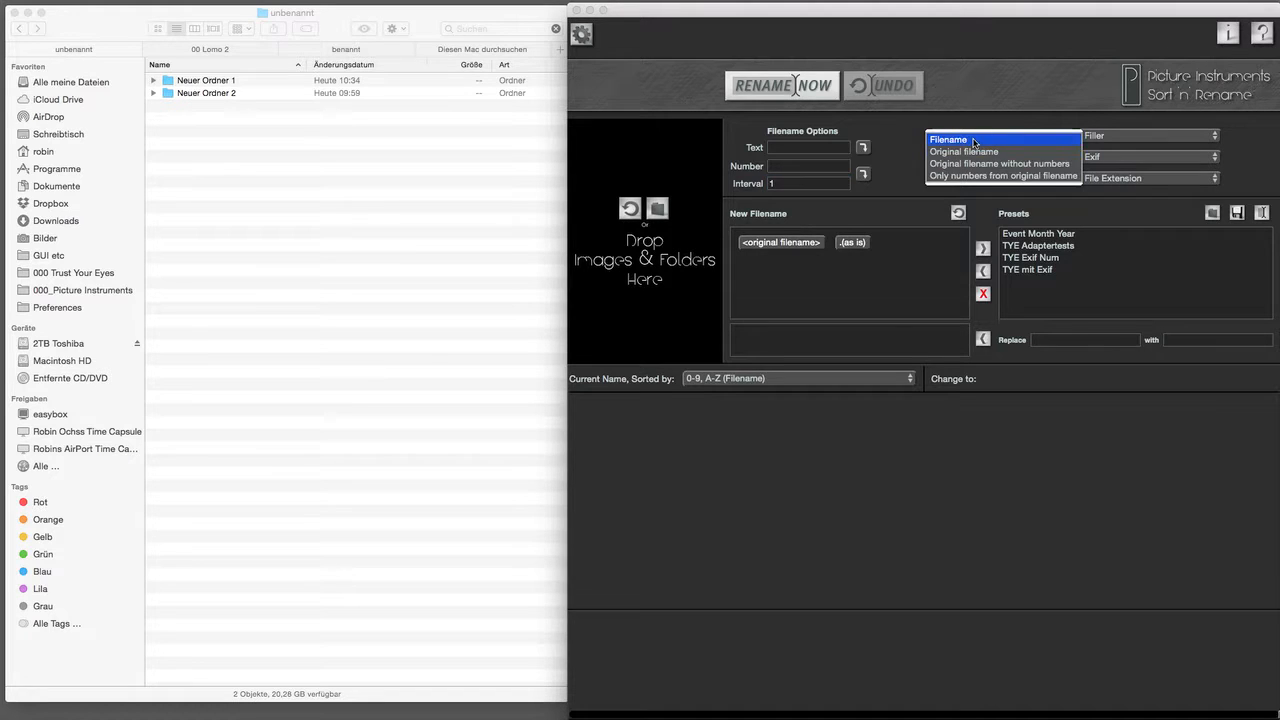
left_click(910, 171)
left_click(951, 167)
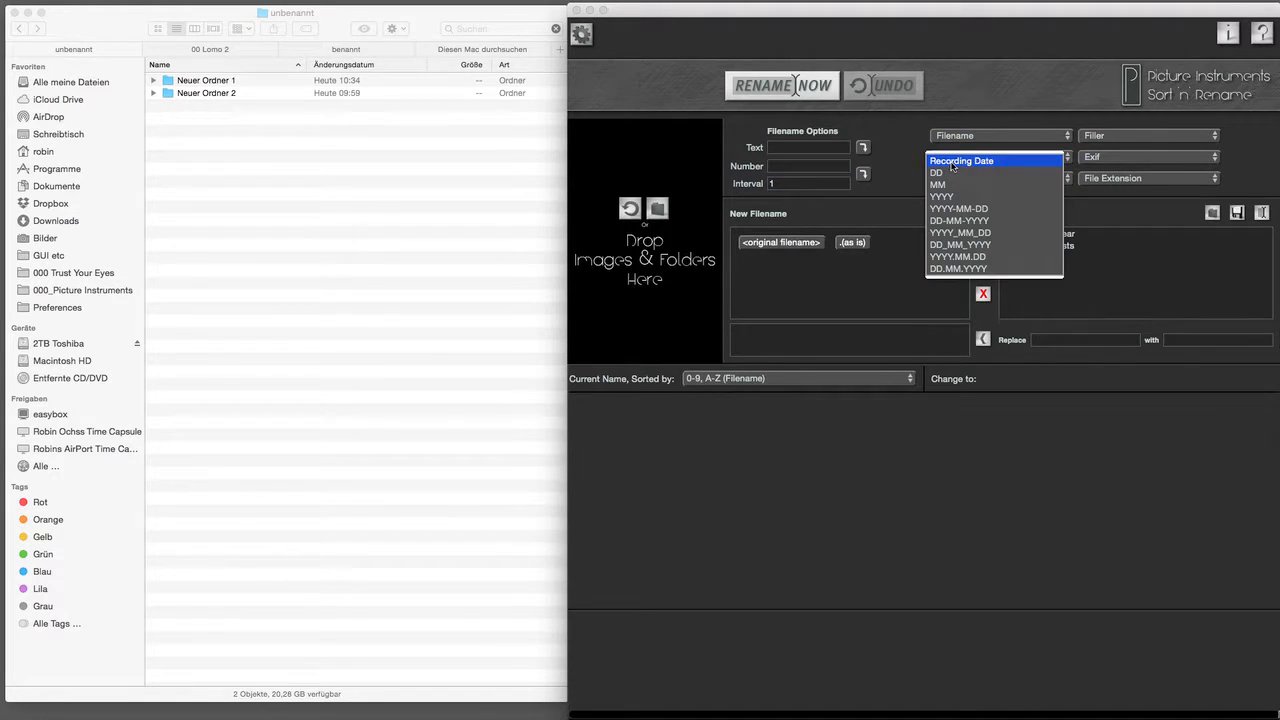
left_click(952, 166)
left_click(1105, 163)
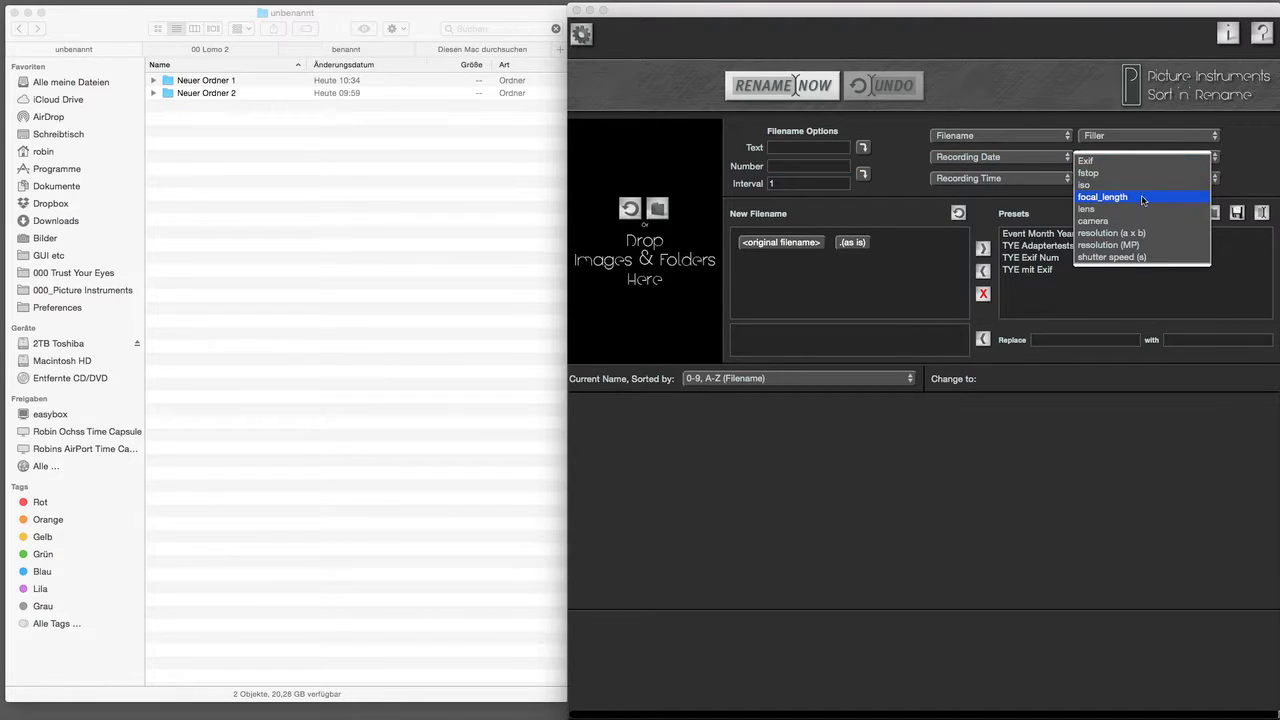
left_click(1248, 190)
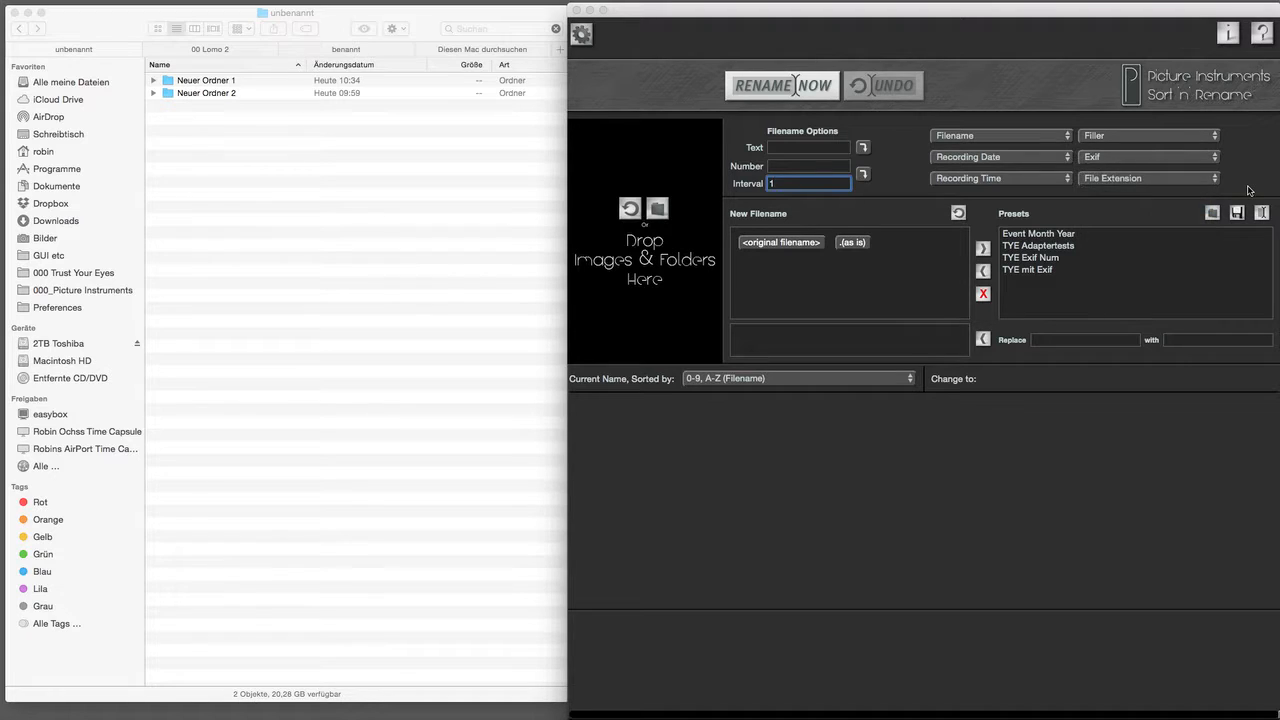
left_click(1214, 179)
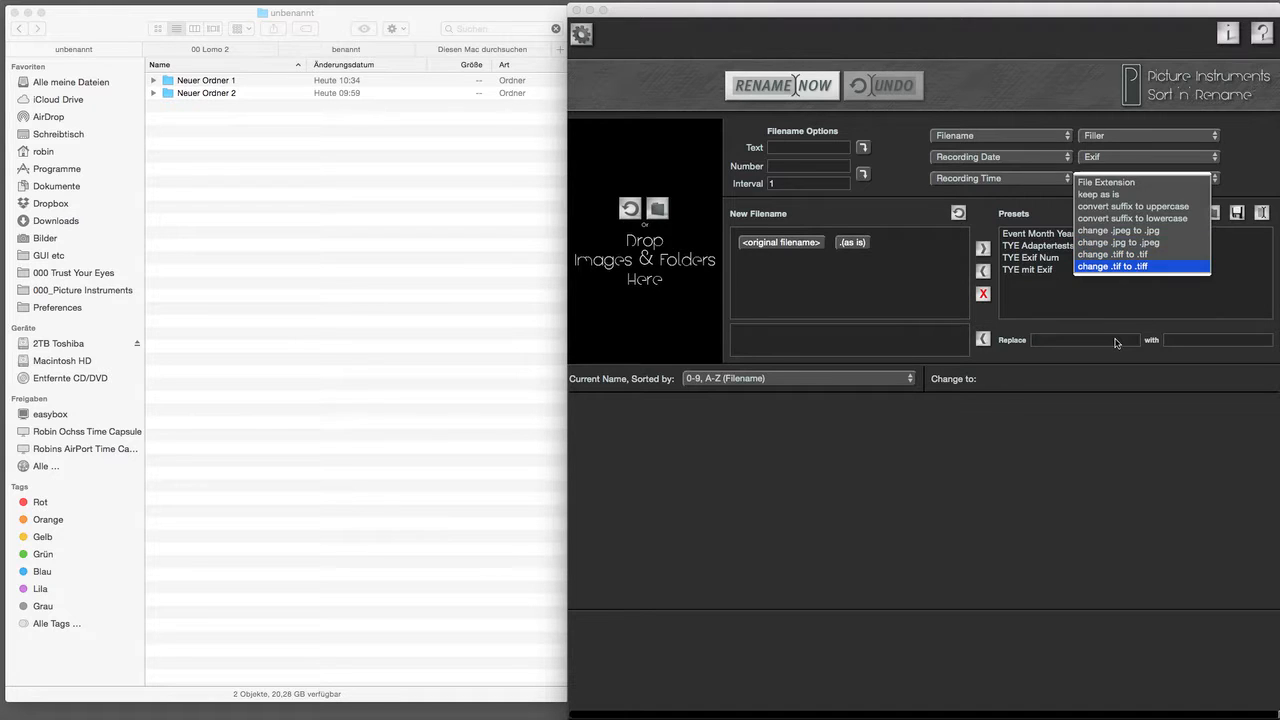
left_click(1116, 343)
left_click(1113, 342)
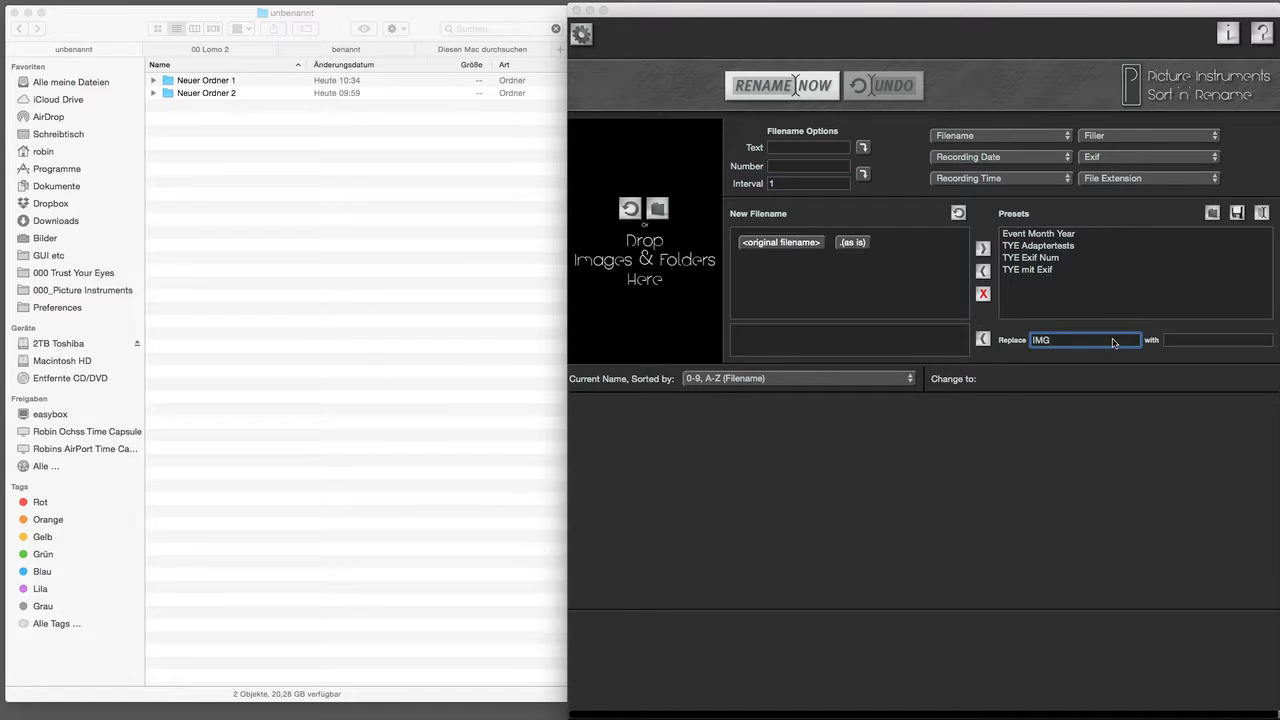
Step: Add a replace rule turning IMG into ASF
left_click(1184, 343)
type("ASF")
left_click(983, 340)
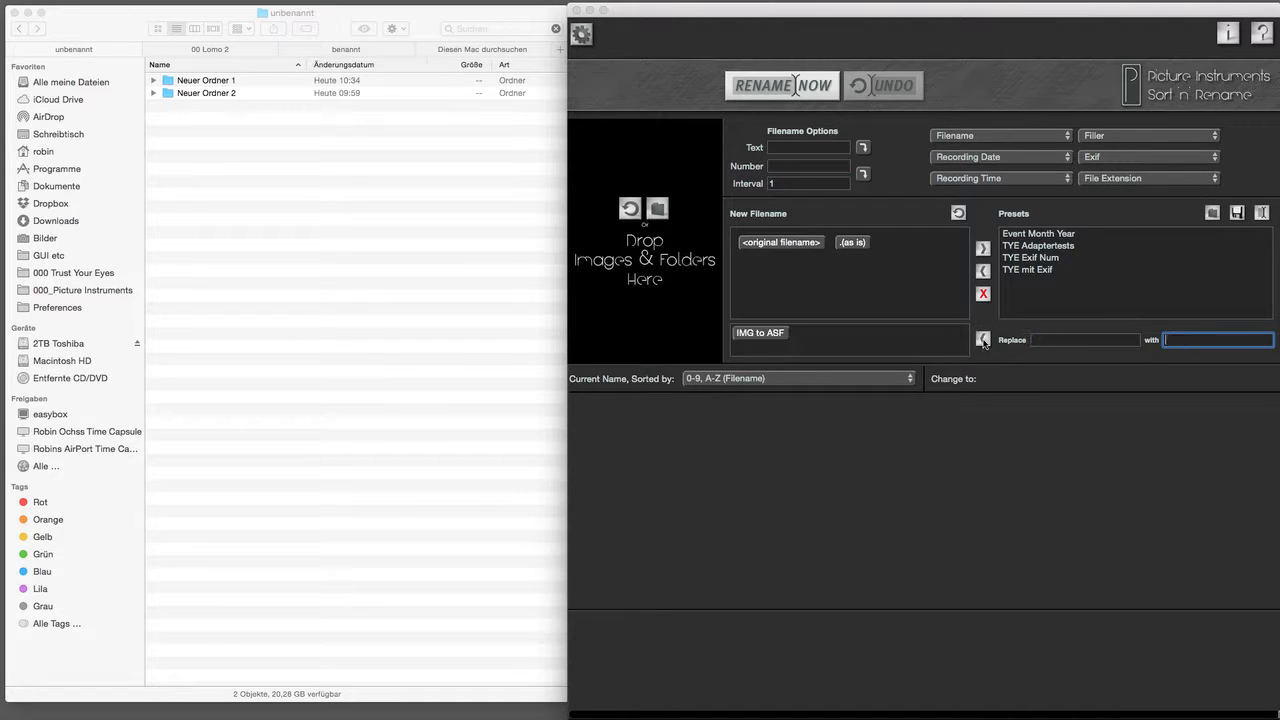
Step: Save the settings as preset 'Test Preset' and clear the IMG-to-ASF rule
left_click(983, 250)
type("Test Preset")
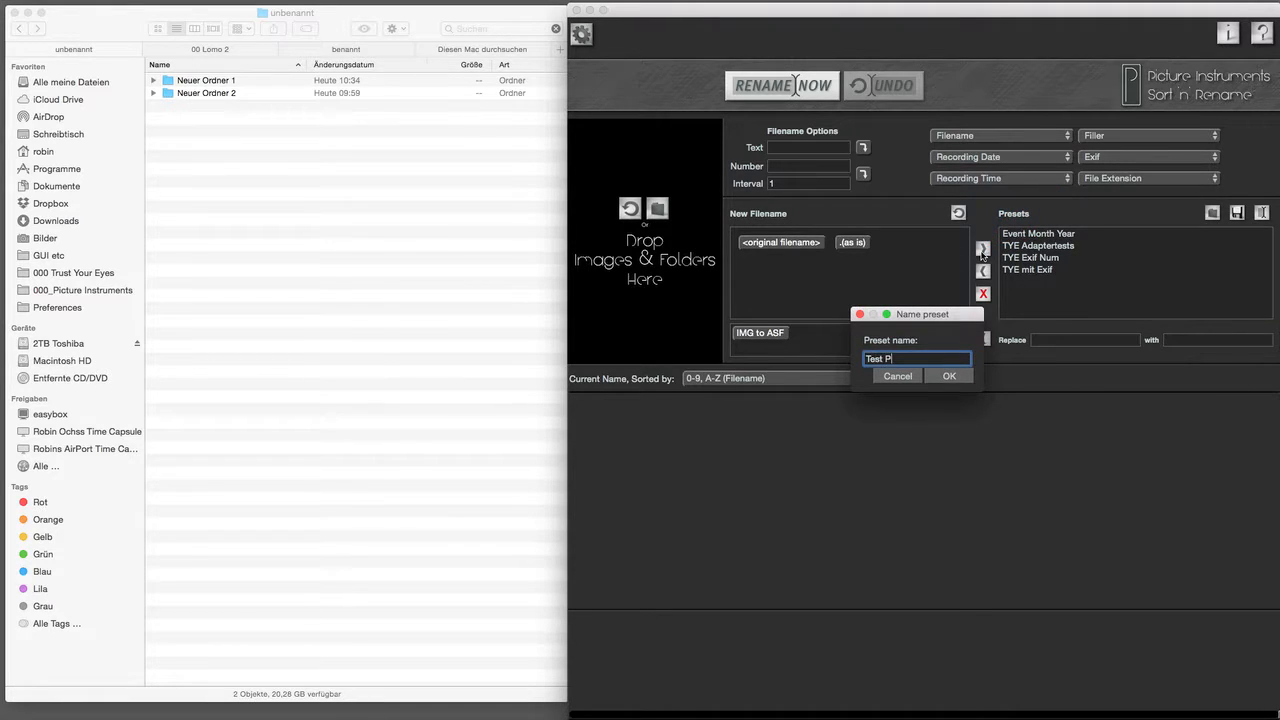
left_click(961, 376)
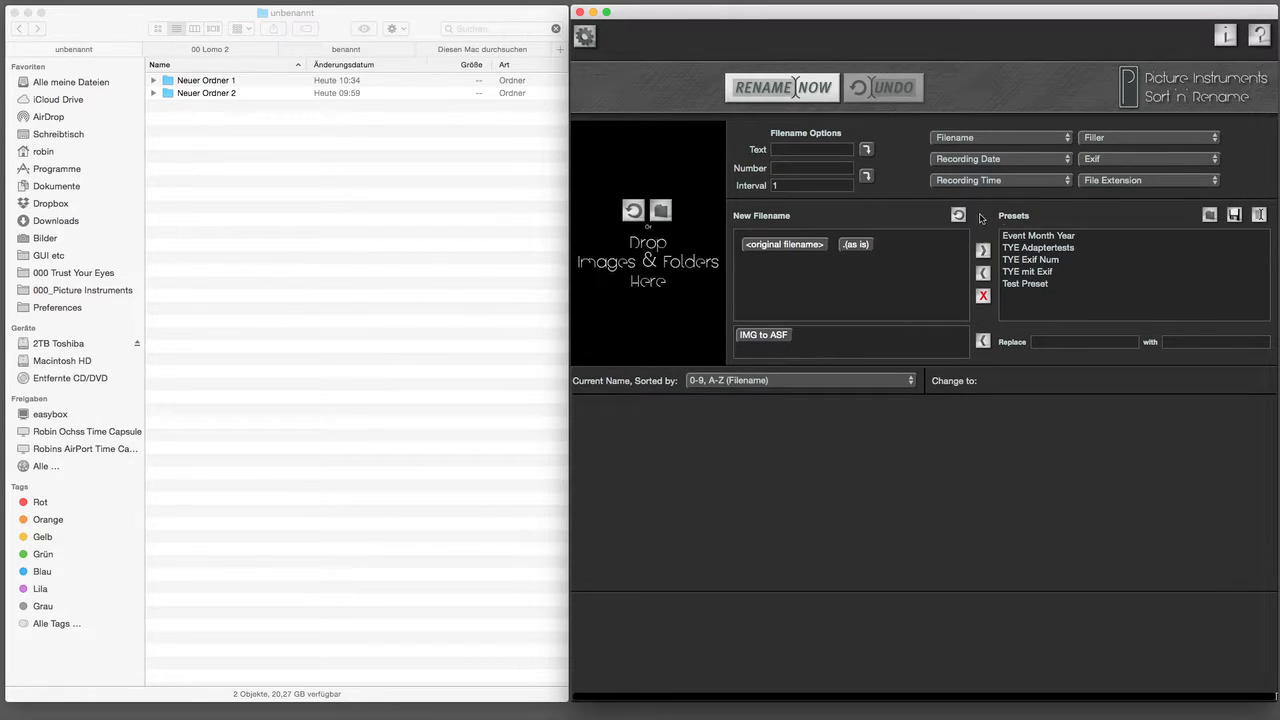
left_click(960, 215)
left_click(661, 211)
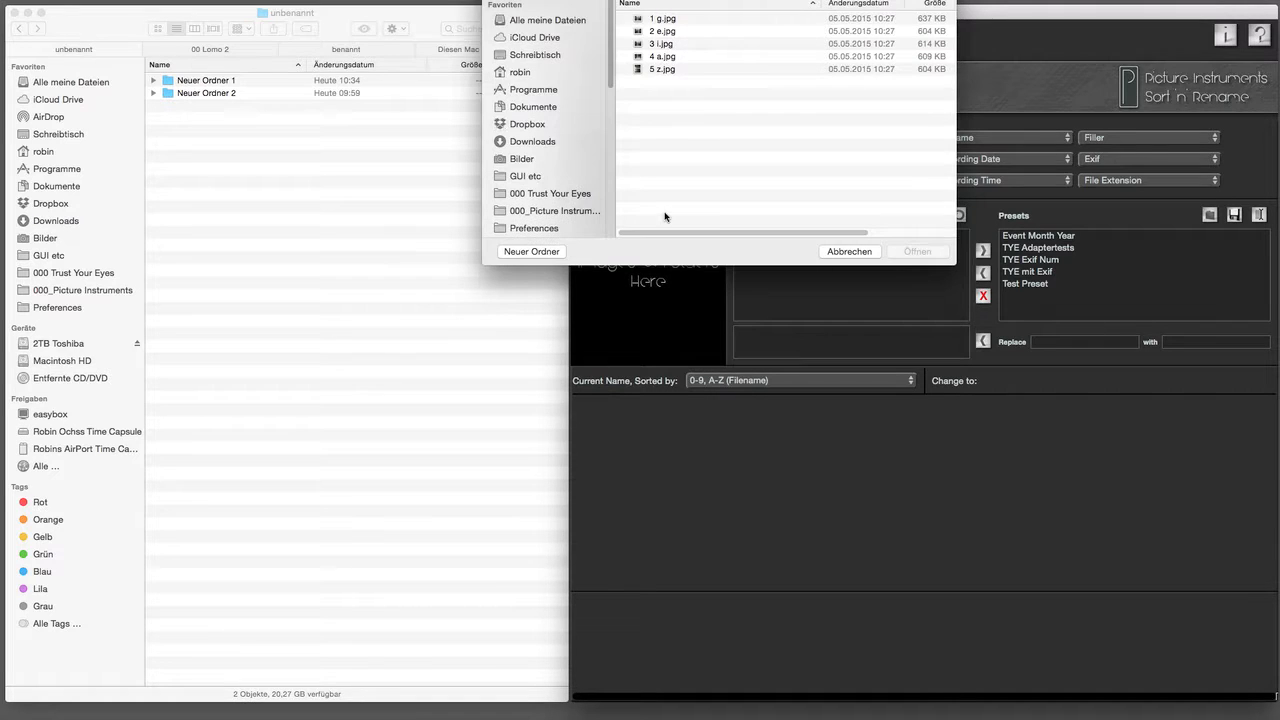
Step: Load the Neuer Ordner 1 photos DSC_2408 through DSC_2417 into the list, replacing an earlier folder
left_click(852, 253)
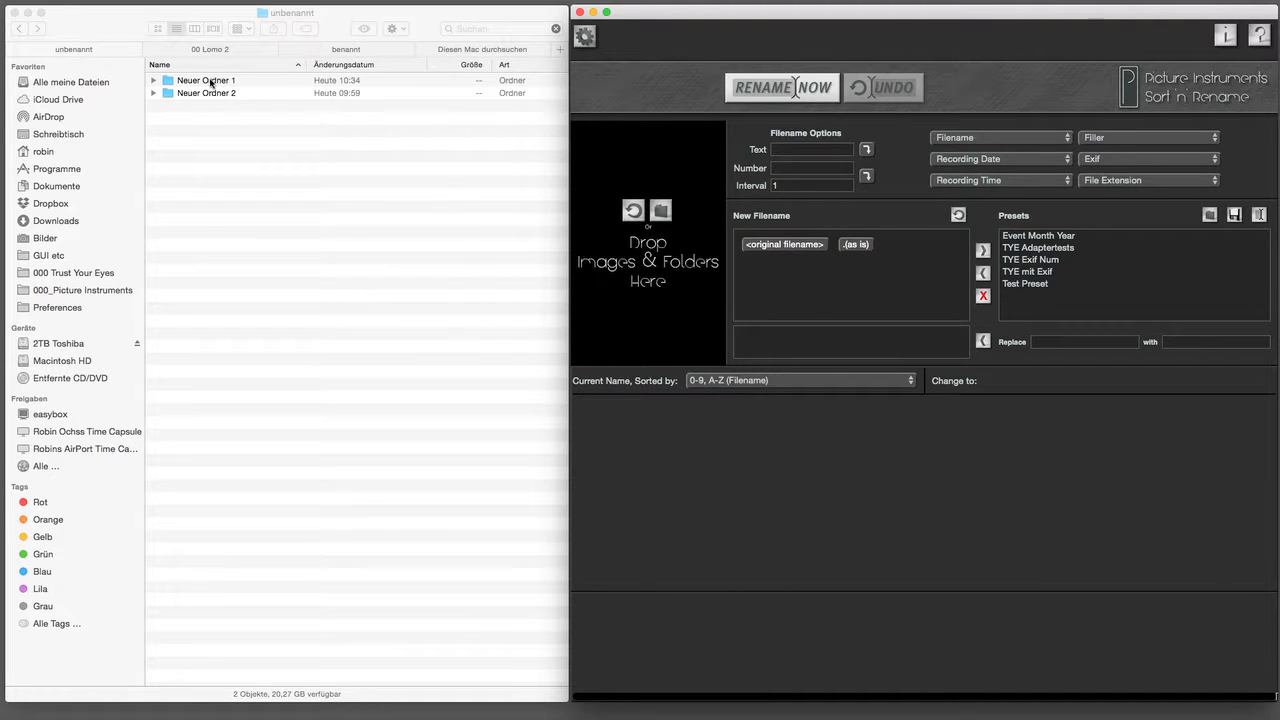
left_click_drag(197, 95, 678, 169)
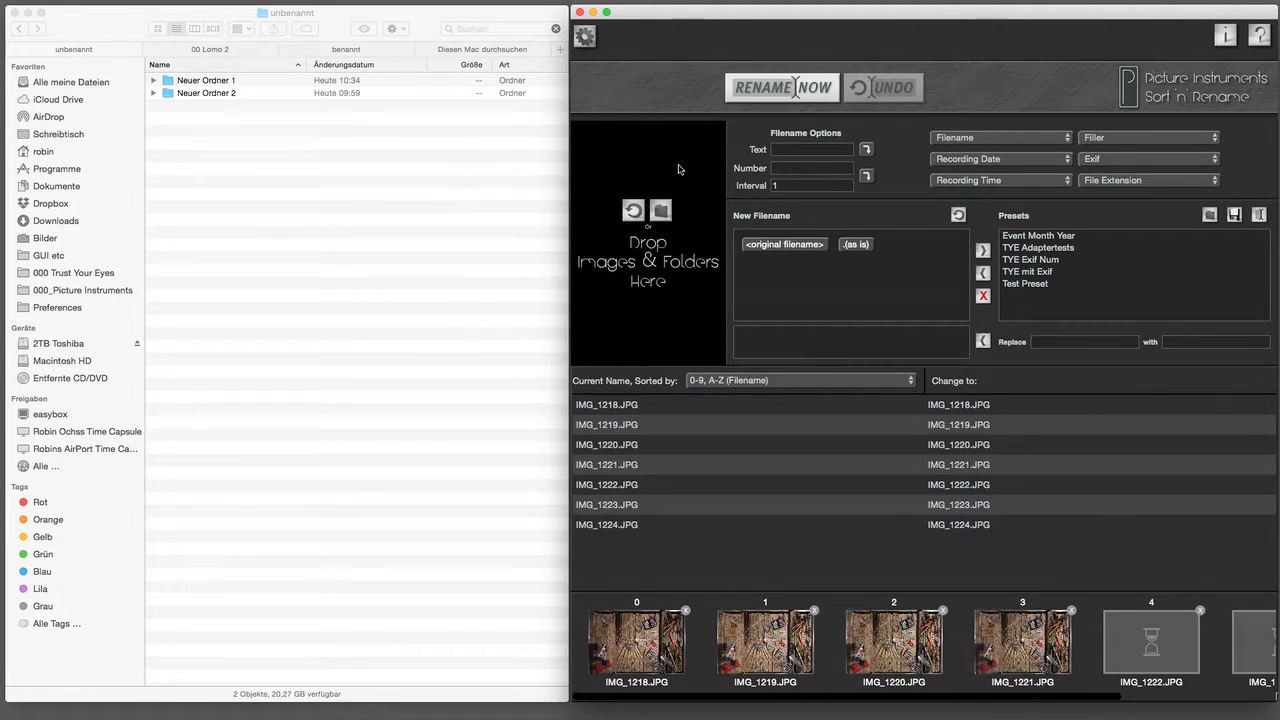
left_click(634, 212)
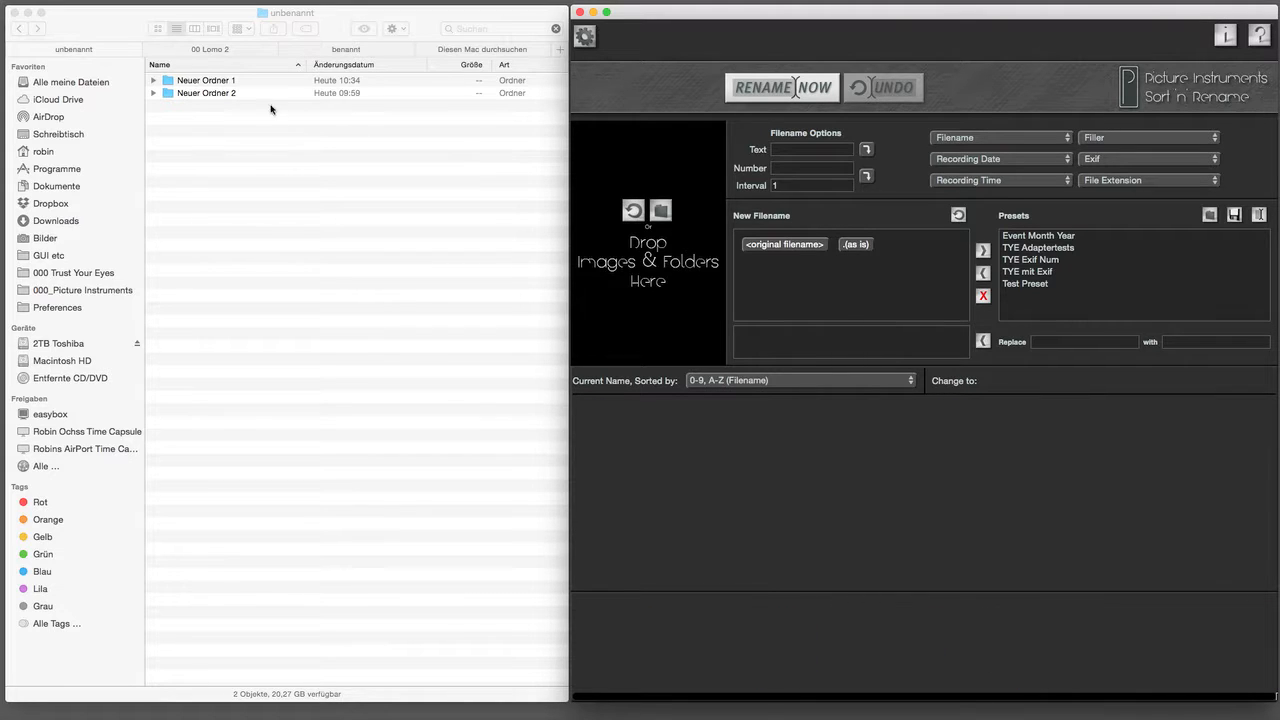
left_click_drag(228, 82, 342, 692)
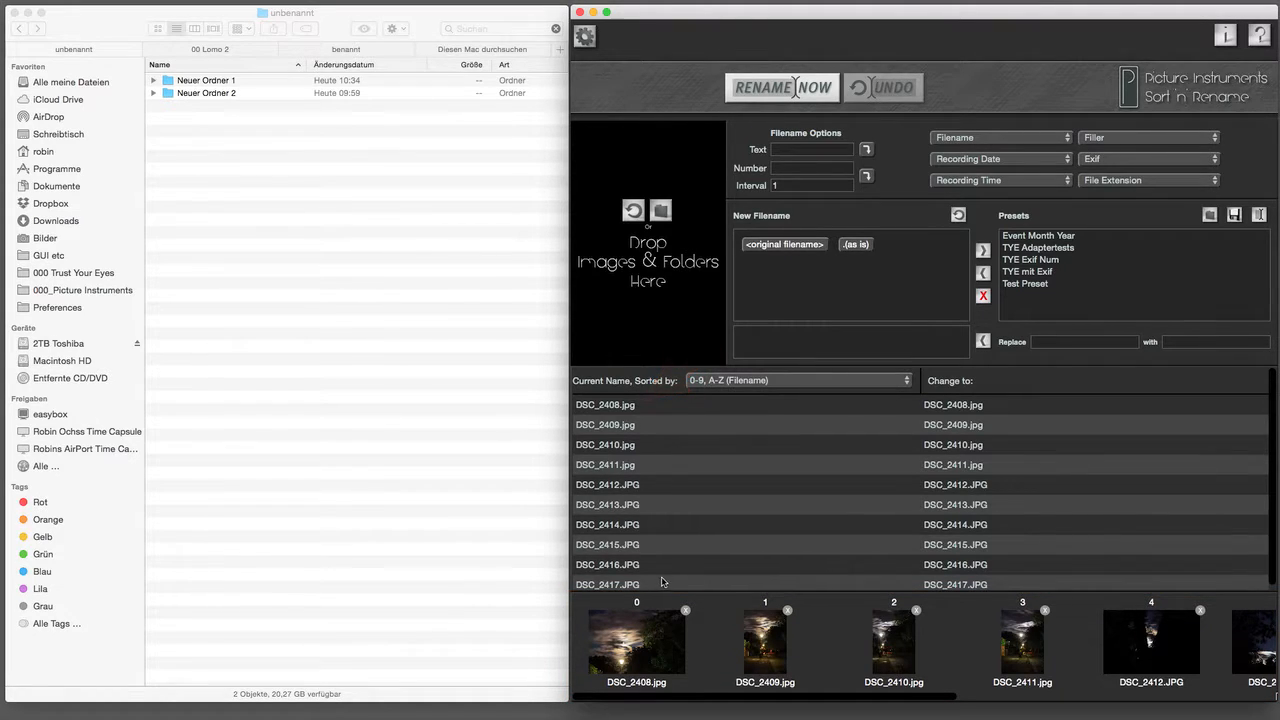
left_click(752, 384)
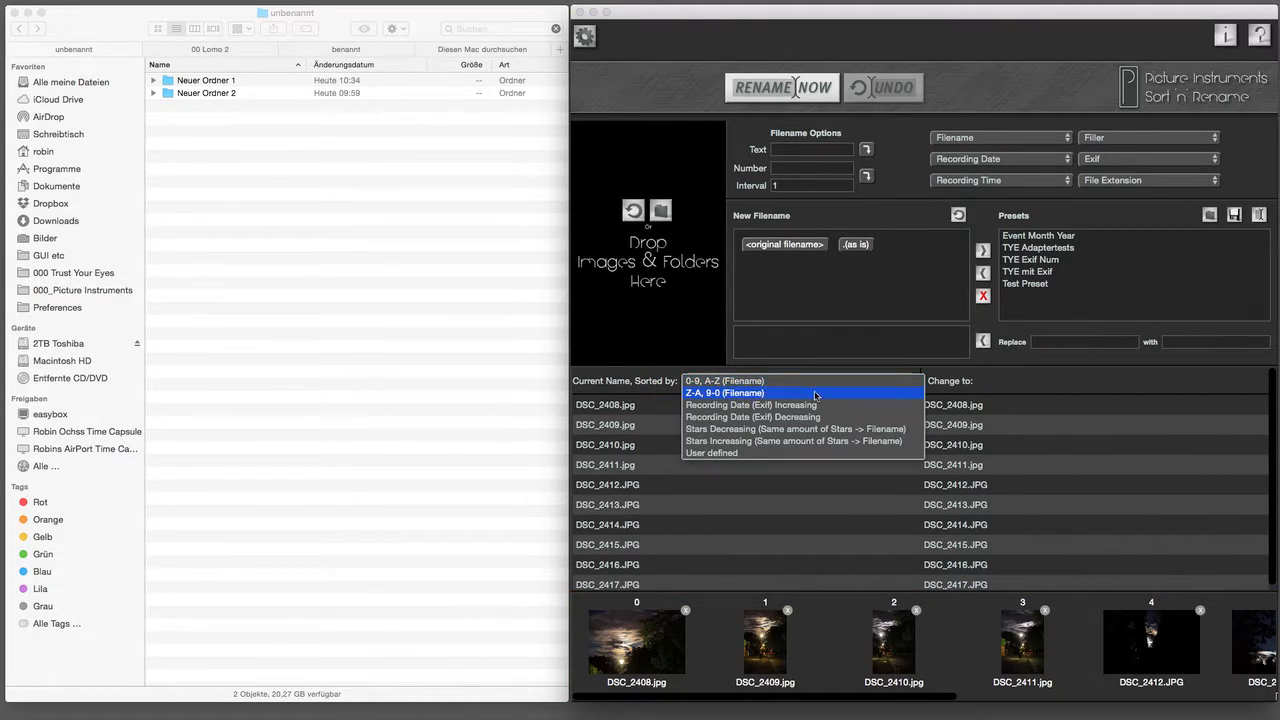
Step: Sort by Recording Date (Exif) Decreasing, then drag thumbnails so DSC_2408, DSC_2416, DSC_2414, DSC_2417 lead
left_click(820, 416)
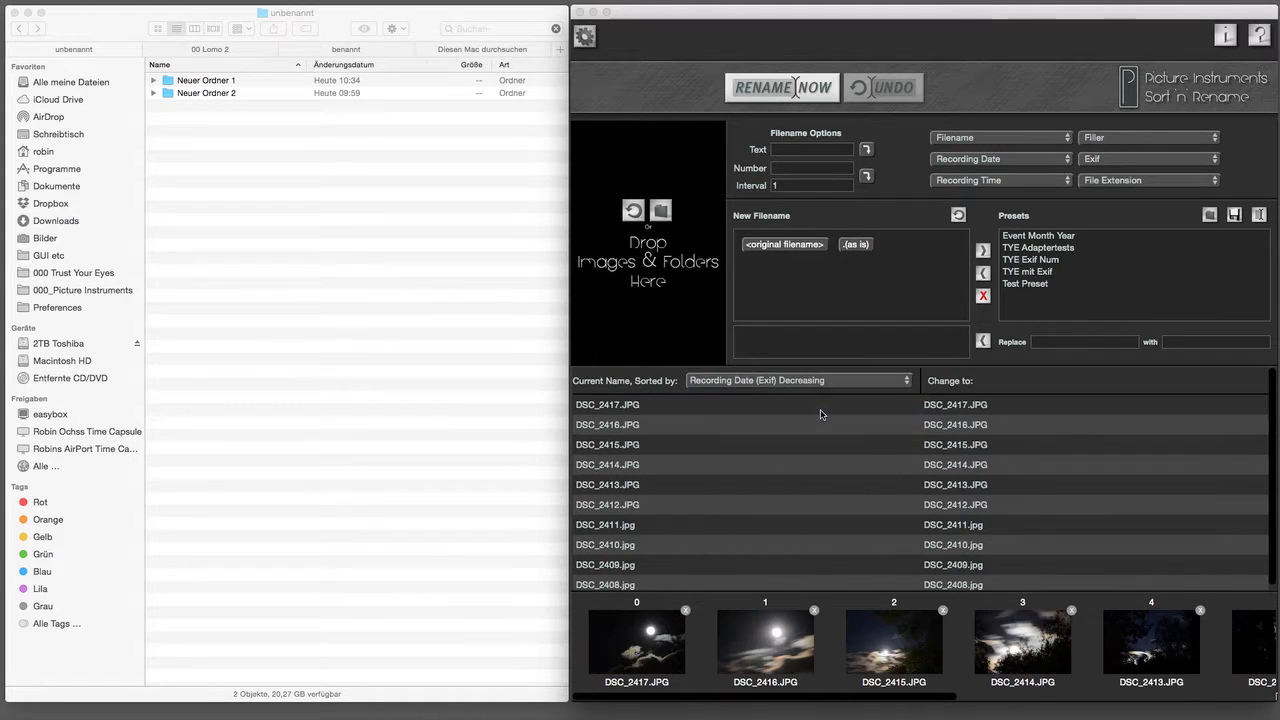
left_click_drag(1020, 645, 851, 647)
scroll(1150, 641, "right", 5)
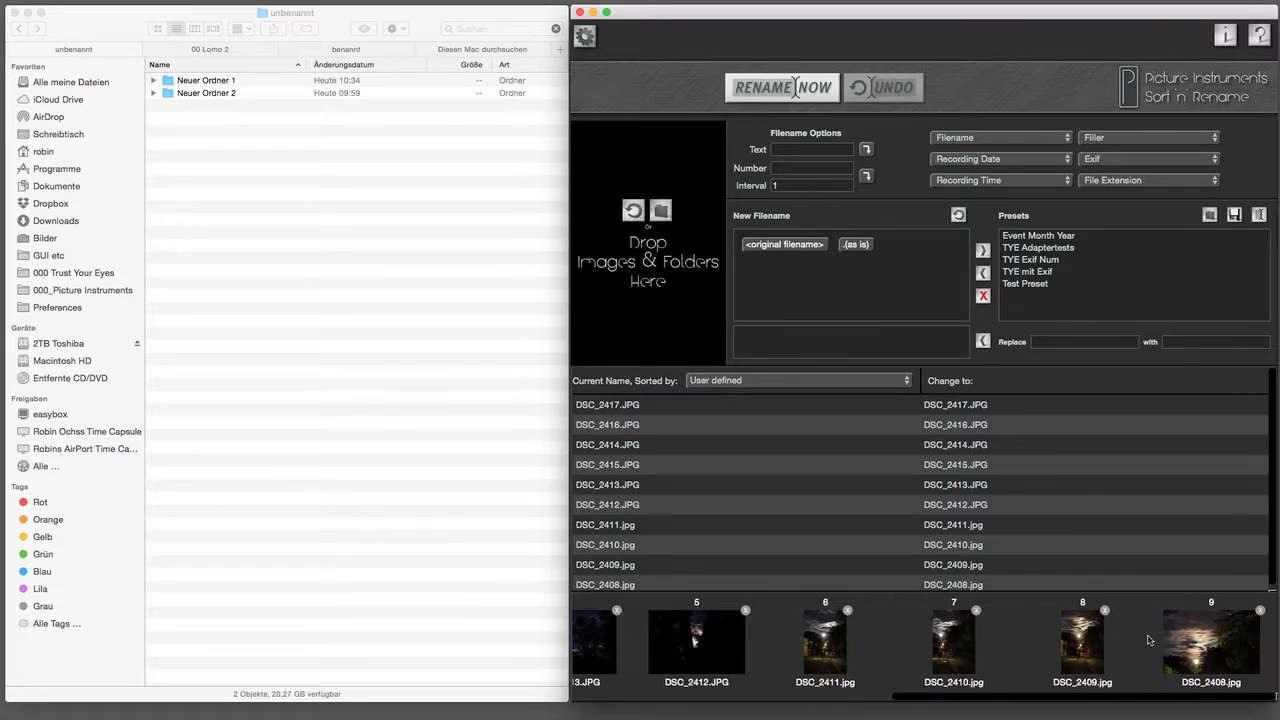
left_click_drag(1194, 644, 598, 652)
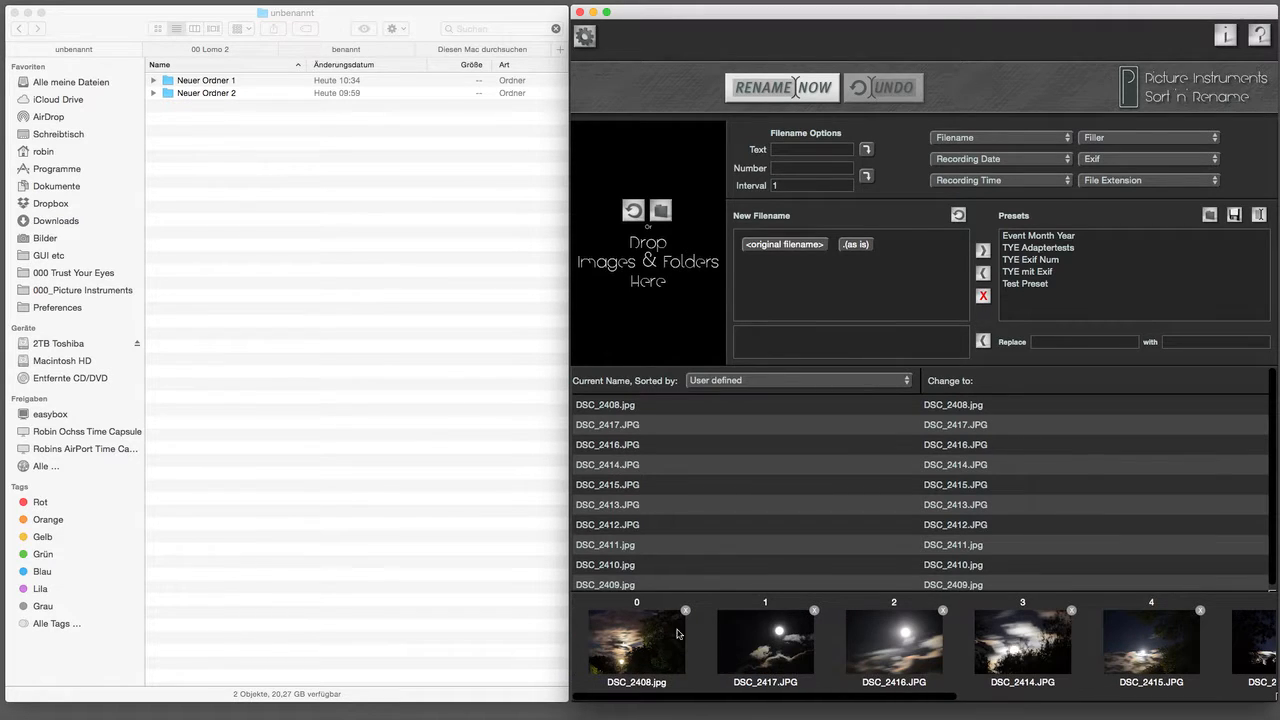
left_click_drag(766, 640, 1068, 640)
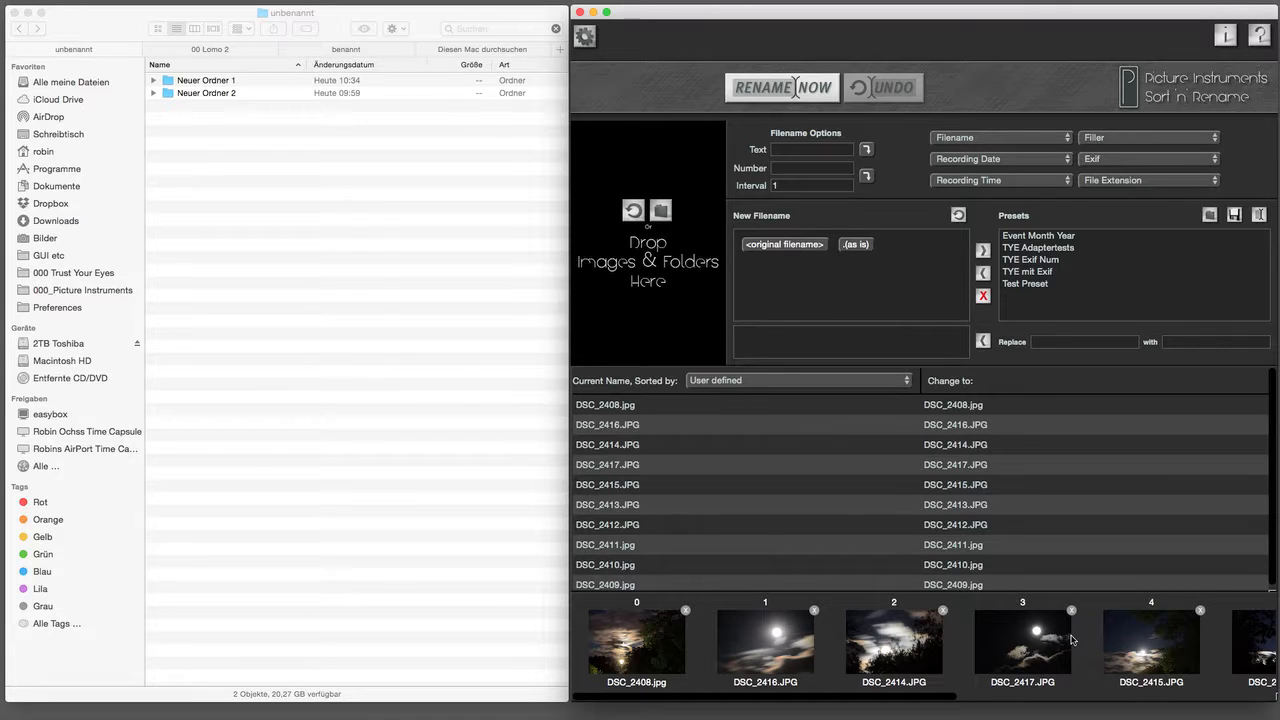
left_click(751, 381)
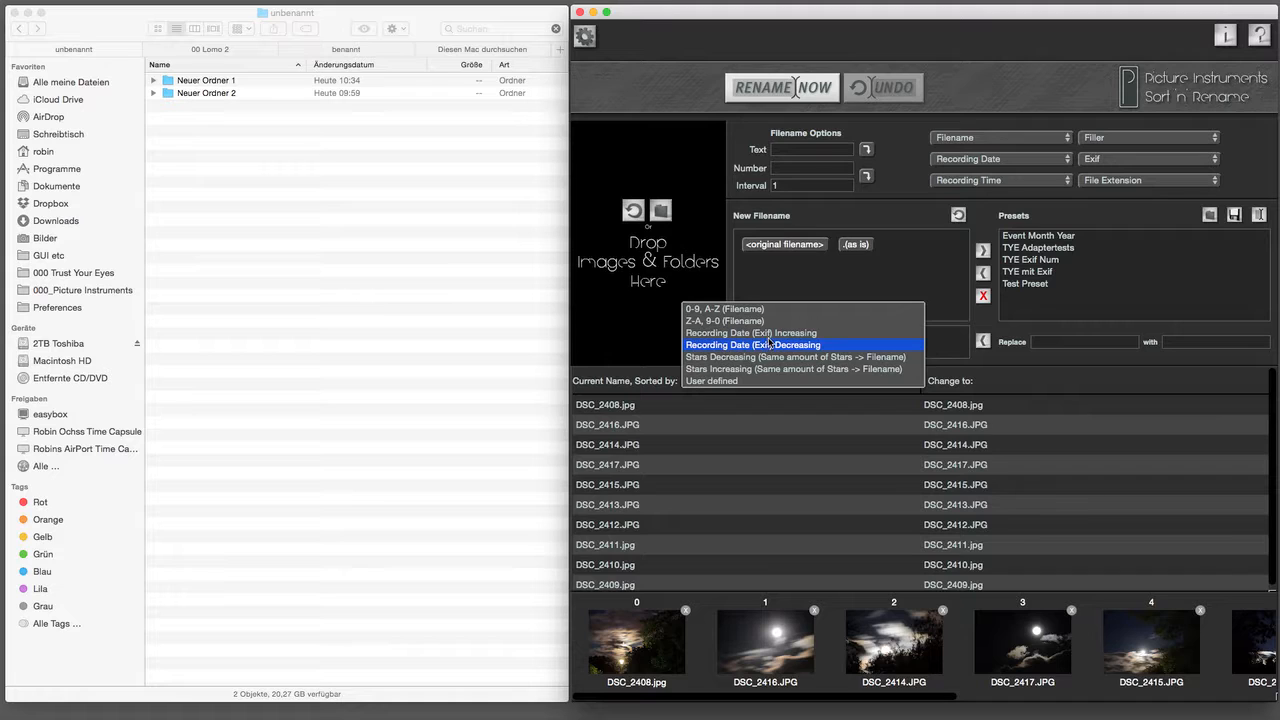
Step: Switch sorting to Recording Date (Exif) Increasing and go to the starting Number field
left_click(769, 338)
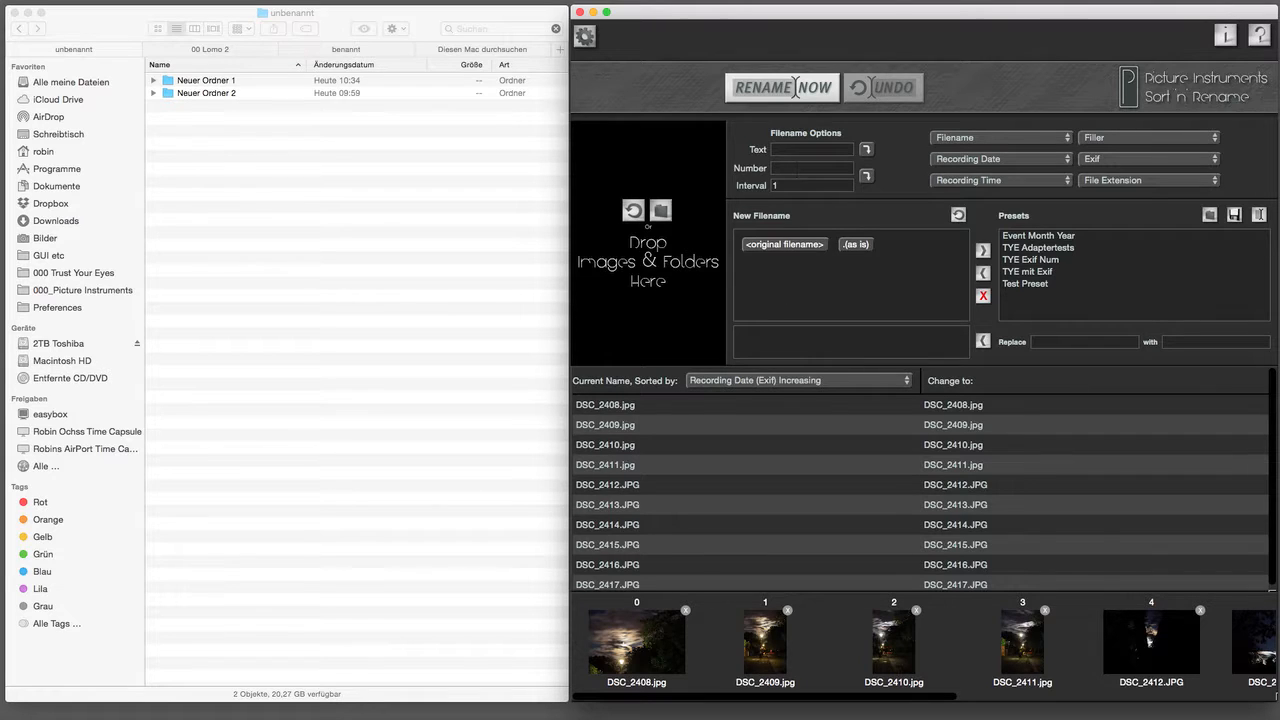
left_click(796, 167)
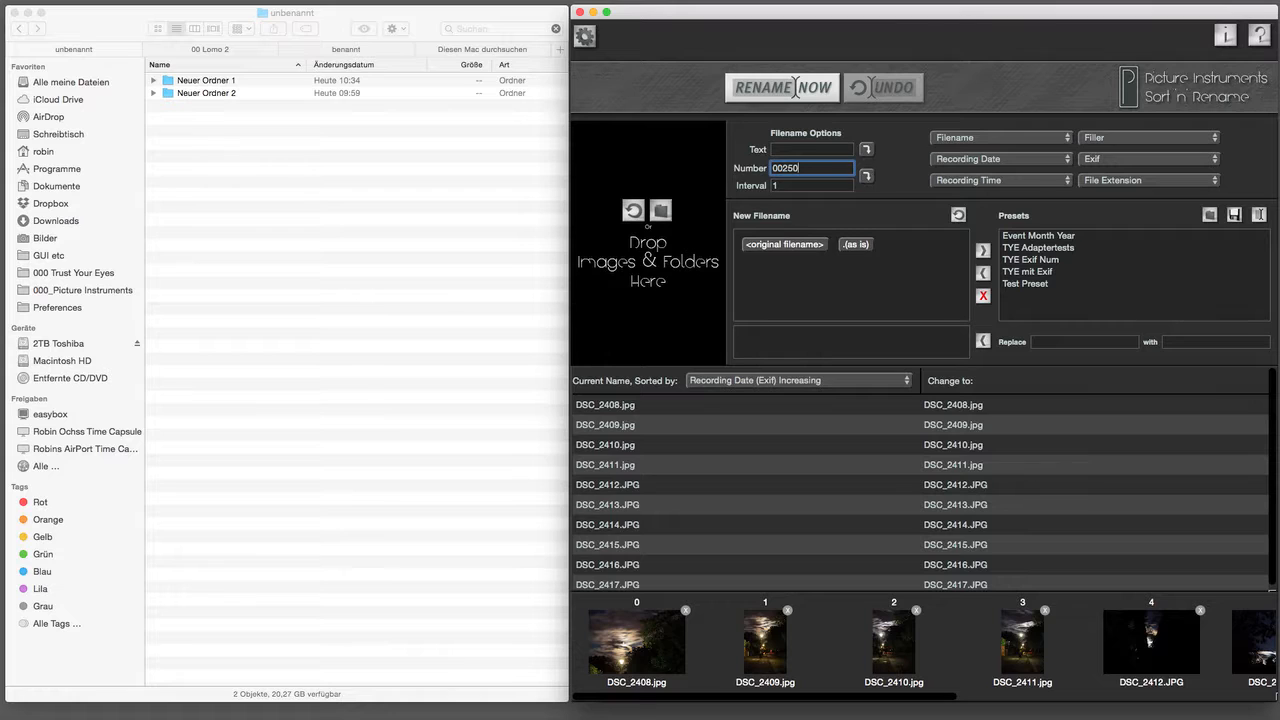
Step: Build the name from counter 00250 with interval 2 plus text 'Available Light', dropping the original filename
key("Tab")
left_click(867, 176)
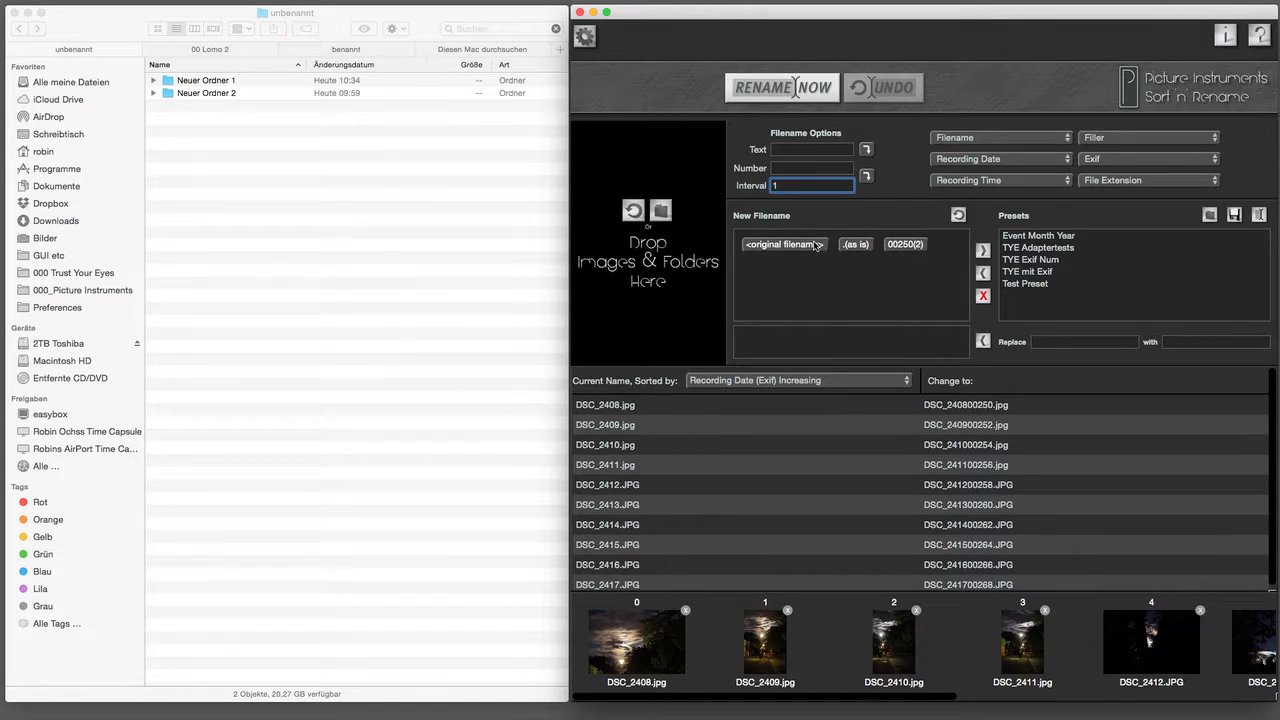
left_click(817, 245)
key("BackSpace")
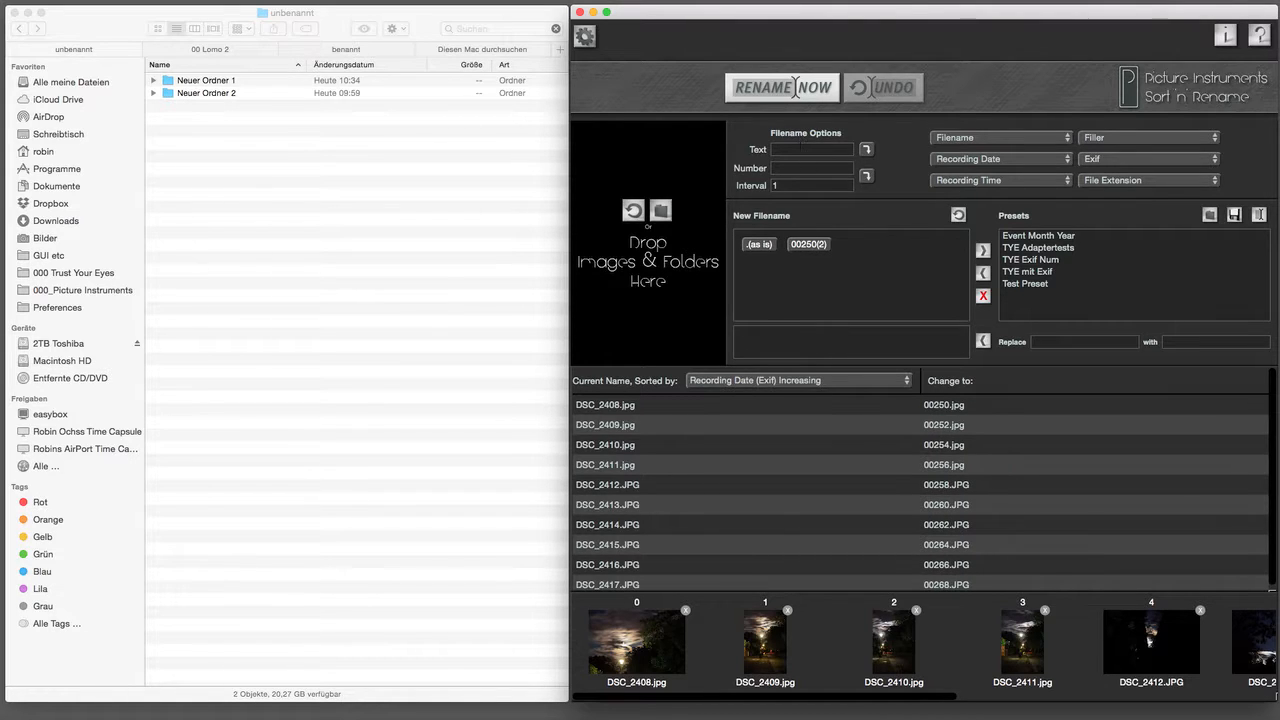
left_click(800, 148)
type("Available Light")
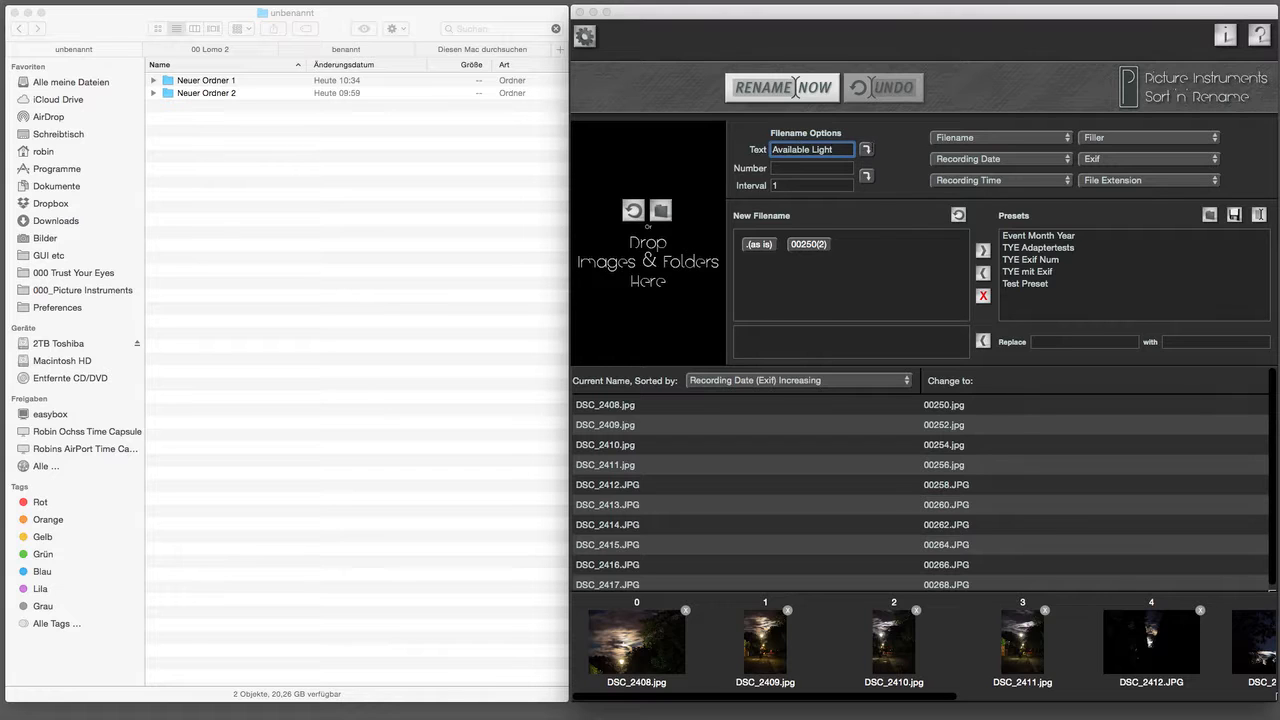
left_click(866, 149)
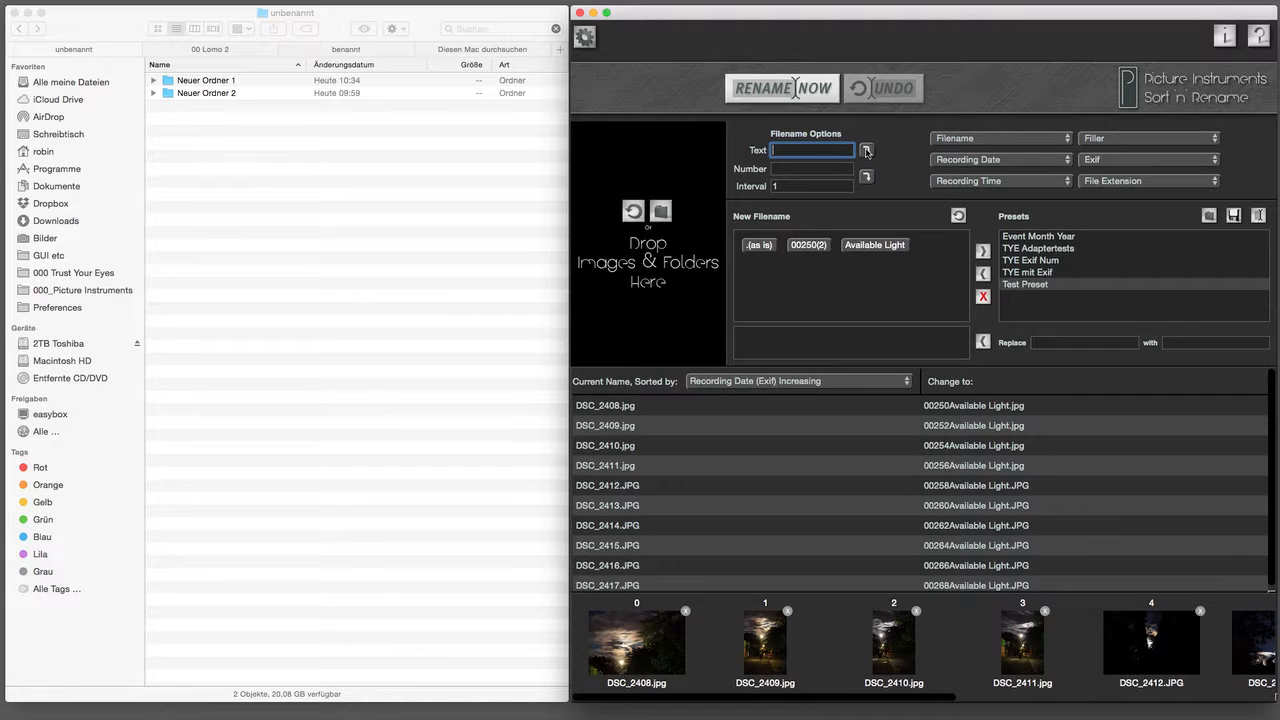
Step: Insert an underscore between 00250(2) and Available Light, discarding the trial YYYY year and space blocks
left_click(971, 160)
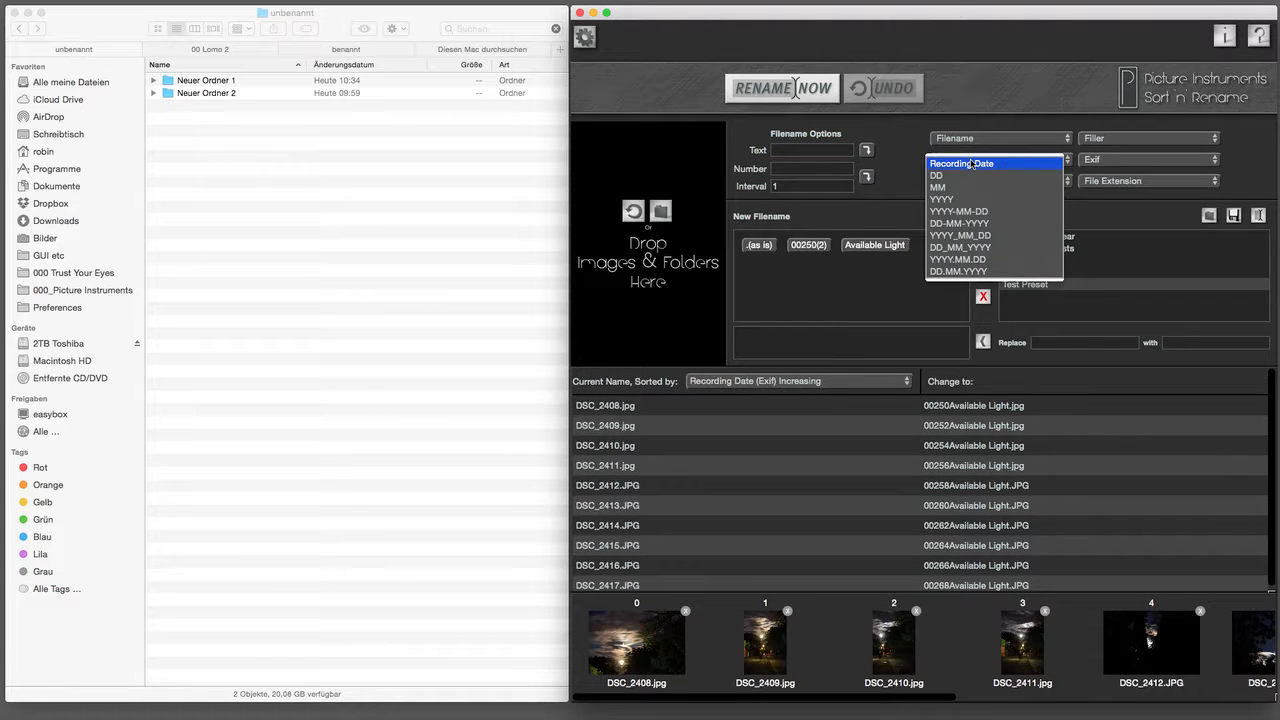
left_click(969, 199)
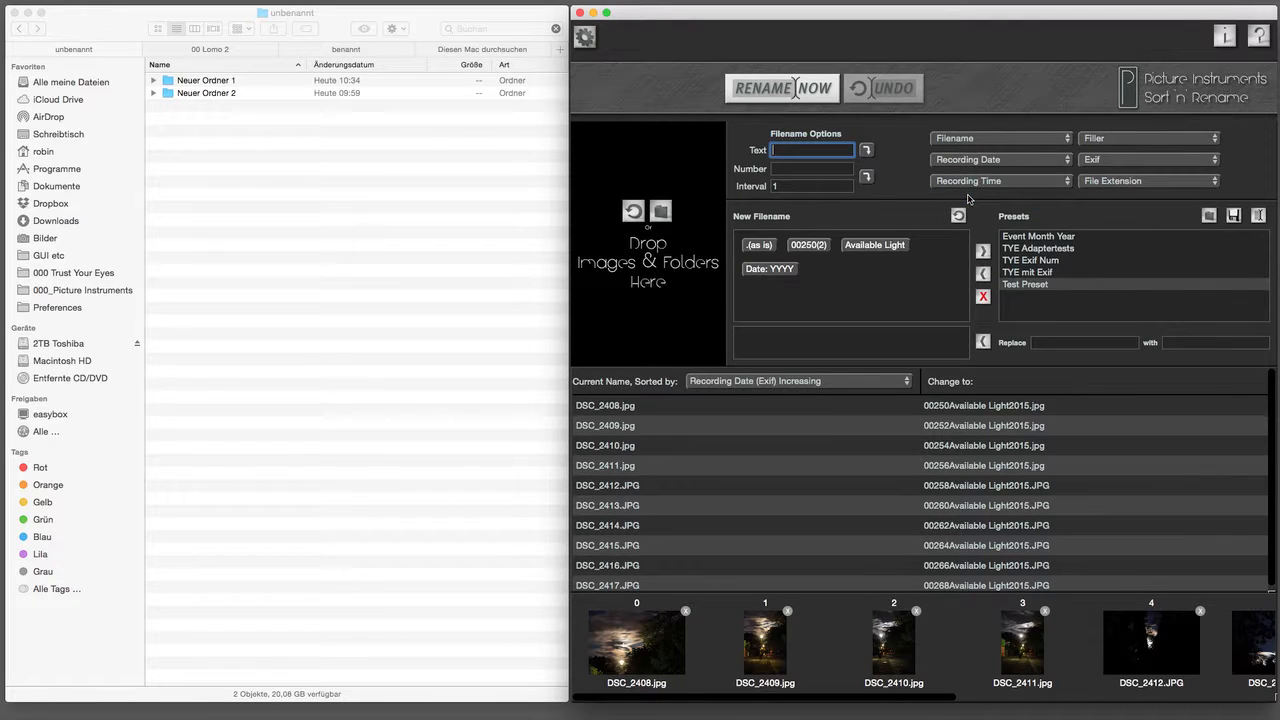
key("ctrl+space")
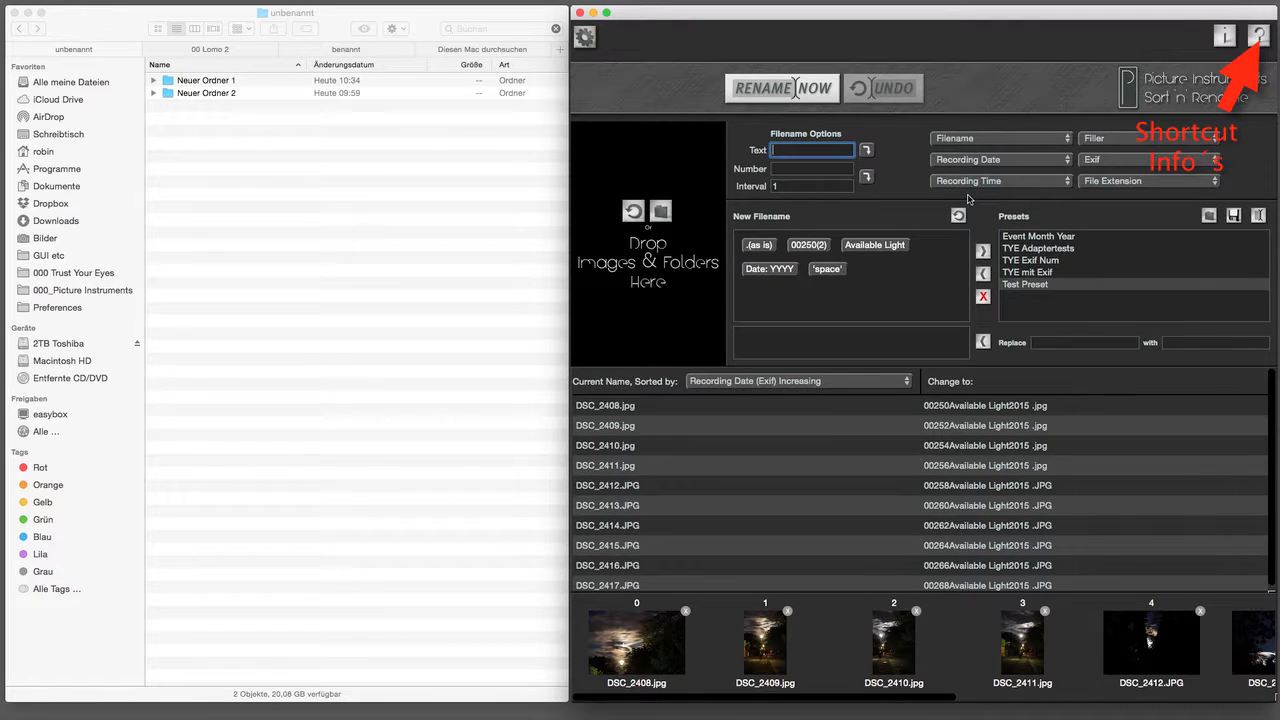
key("ctrl+underscore")
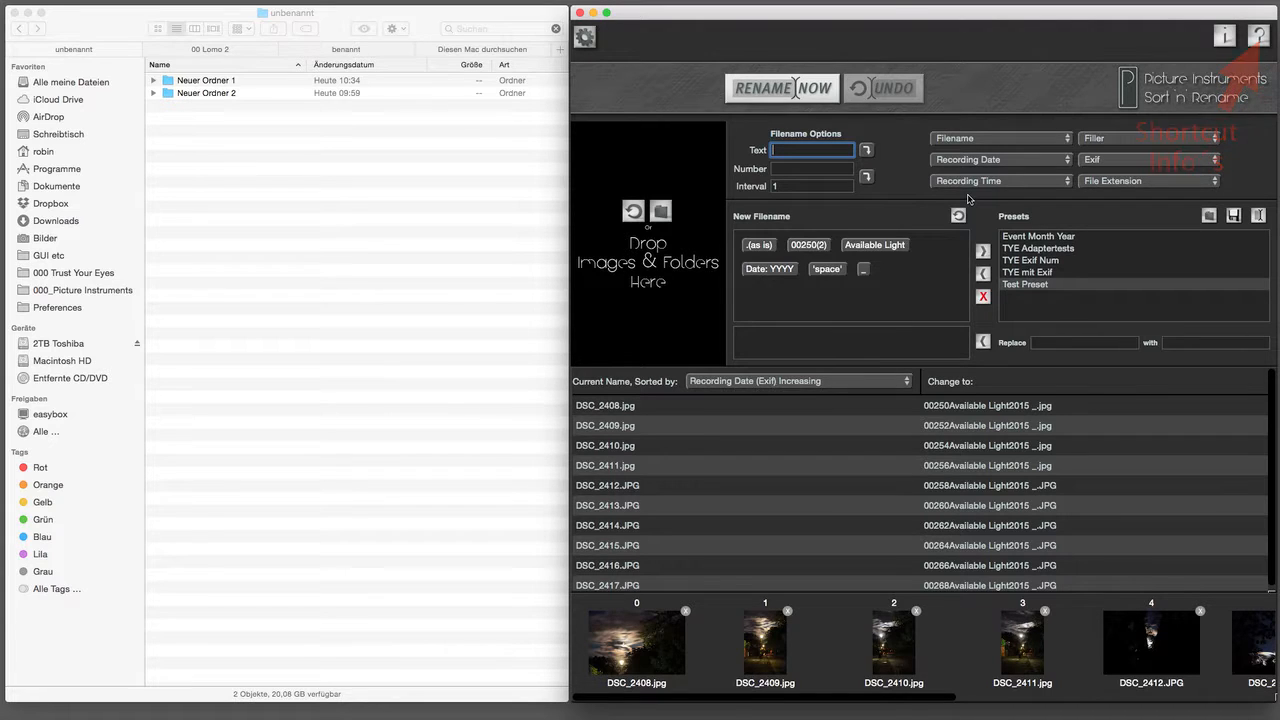
left_click(865, 269)
left_click_drag(838, 247, 948, 252)
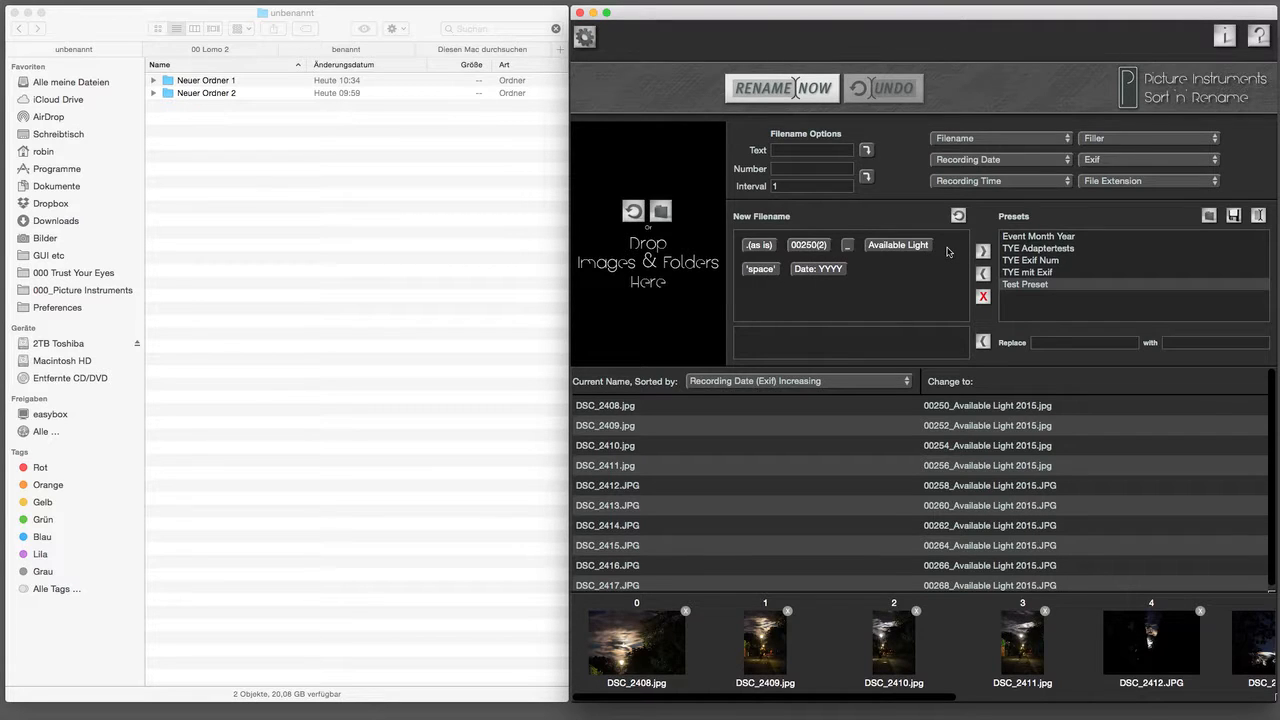
left_click_drag(835, 270, 866, 201)
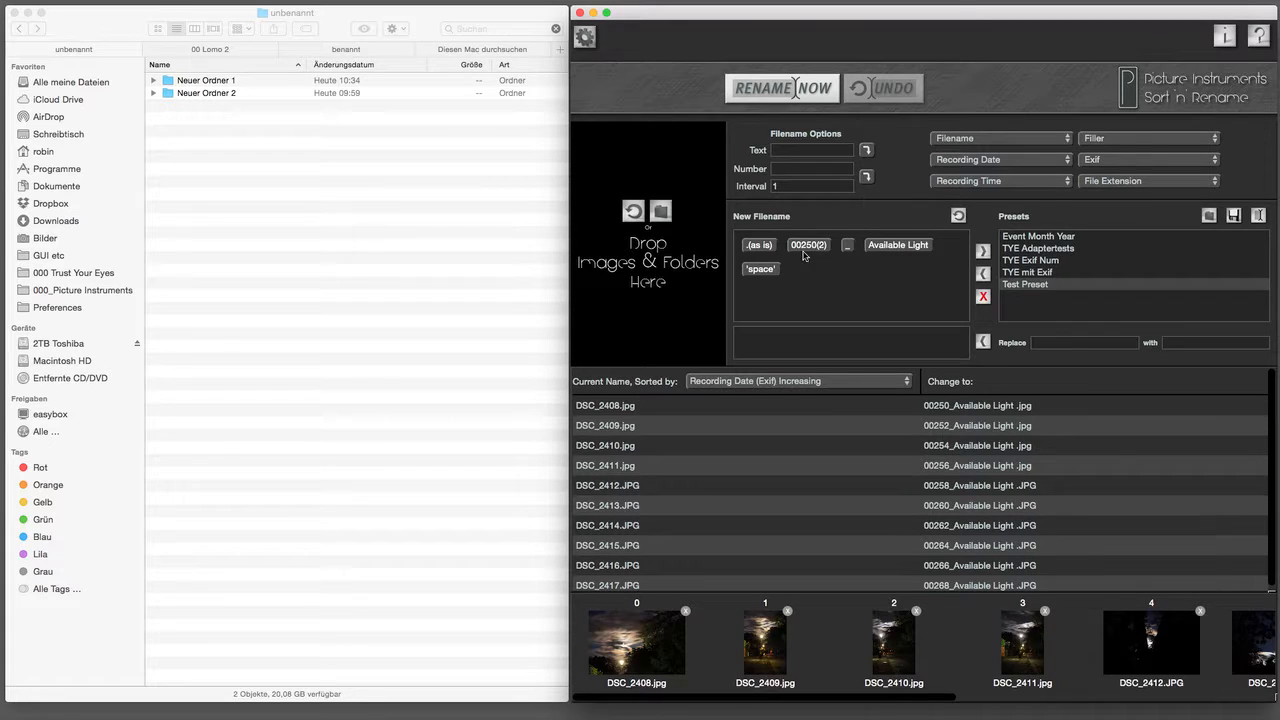
left_click_drag(768, 268, 841, 213)
Step: Change the text block from 'Available Light' to lowercase 'available light'
double_click(891, 246)
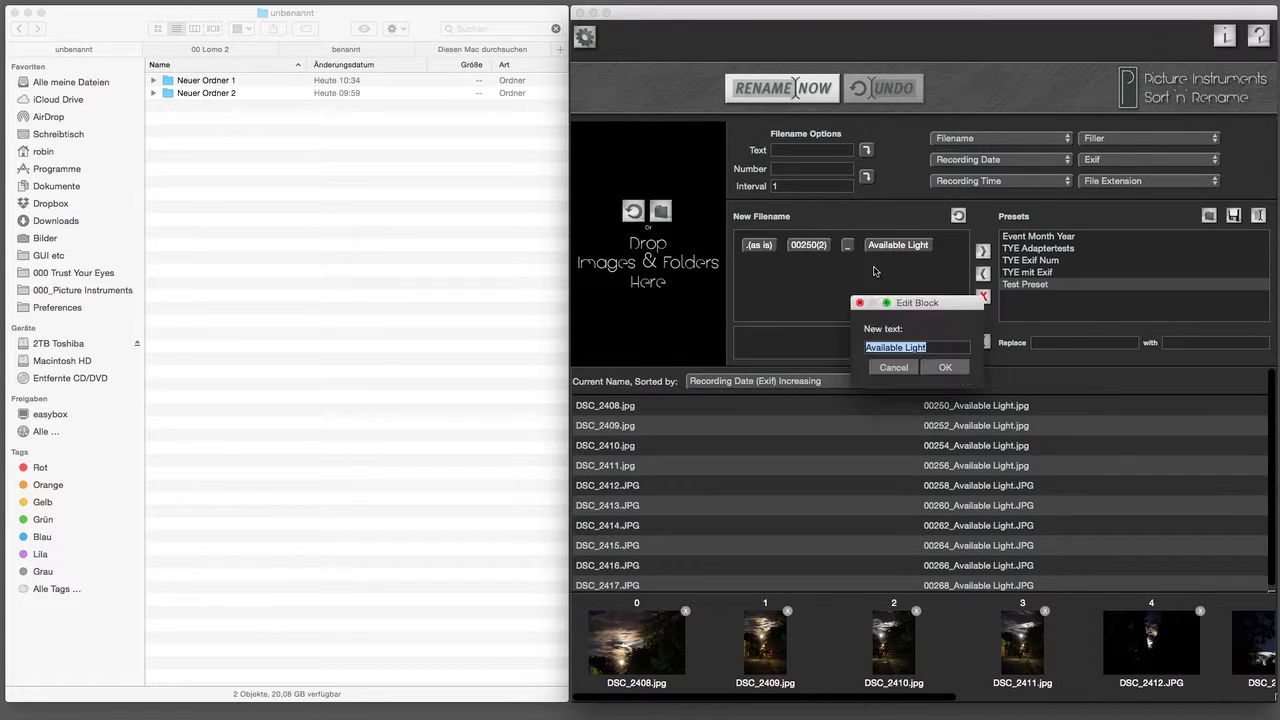
left_click(867, 347)
key("Delete")
type("a")
left_click(906, 347)
key("Delete")
type("l")
left_click(937, 370)
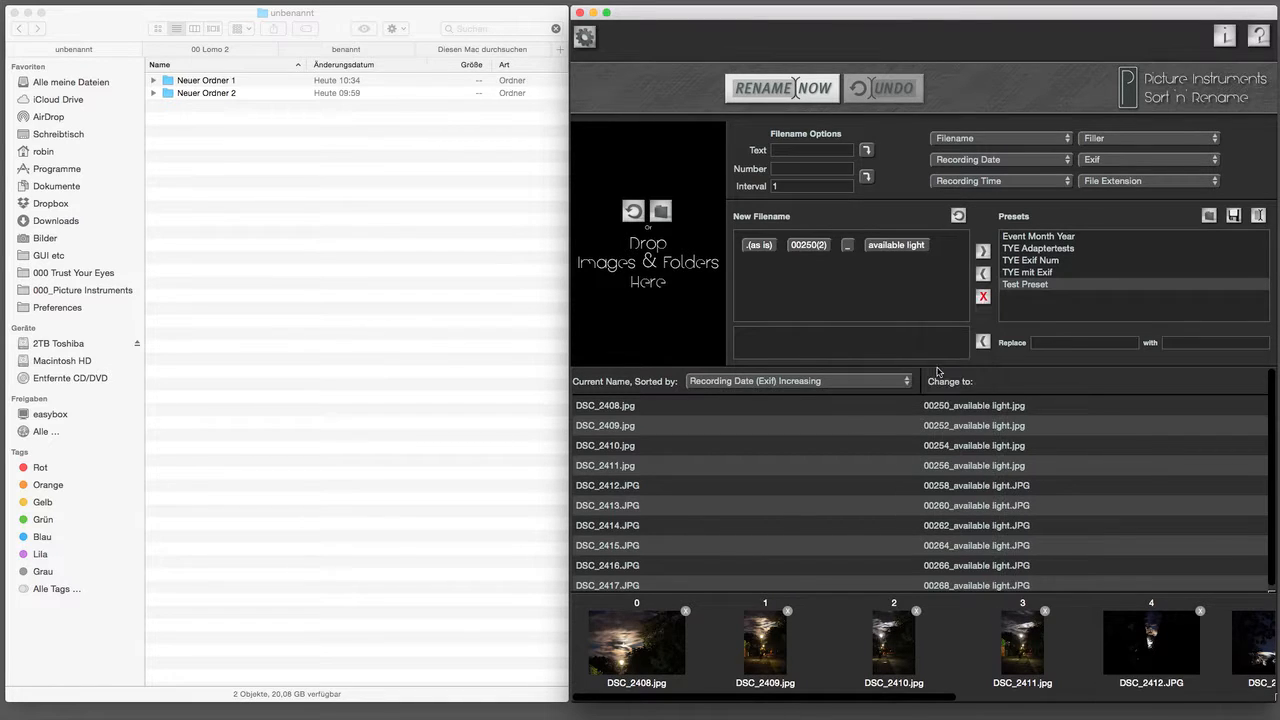
Step: Save this naming pattern as preset 'AL Preset' and load it from the presets list
left_click(985, 250)
type("AL Prese")
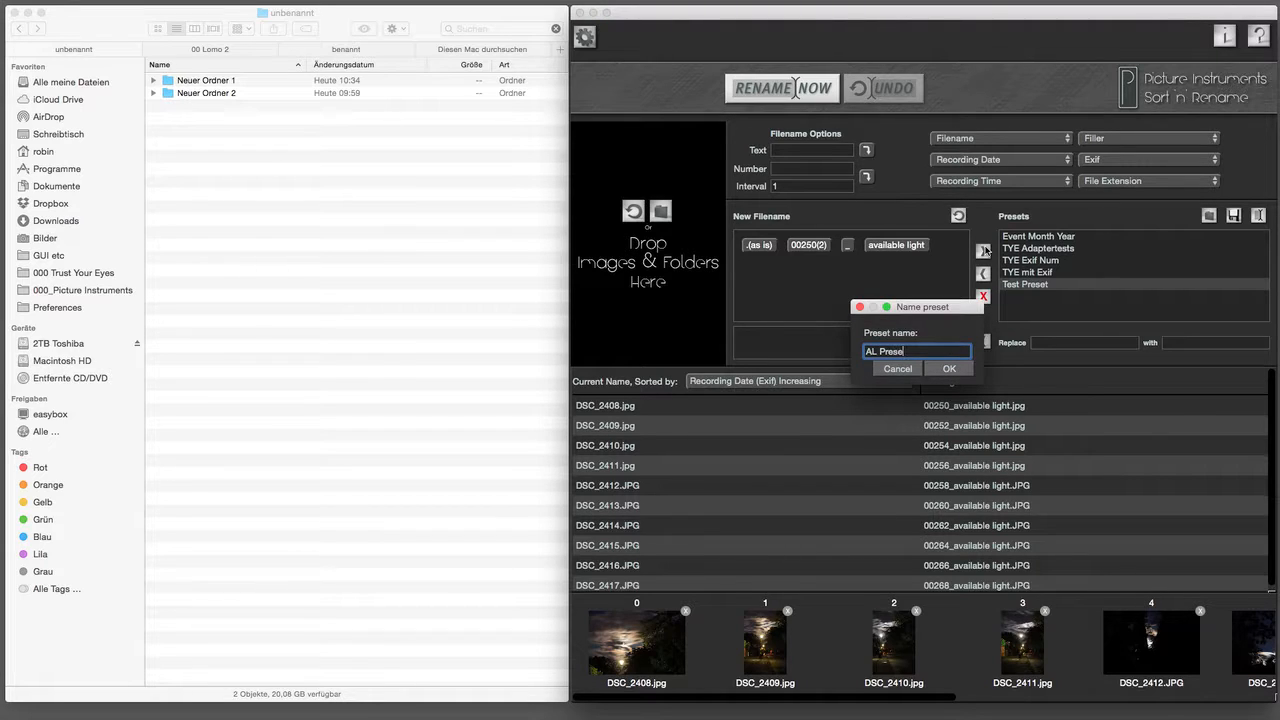
type("t")
key("Return")
left_click(958, 216)
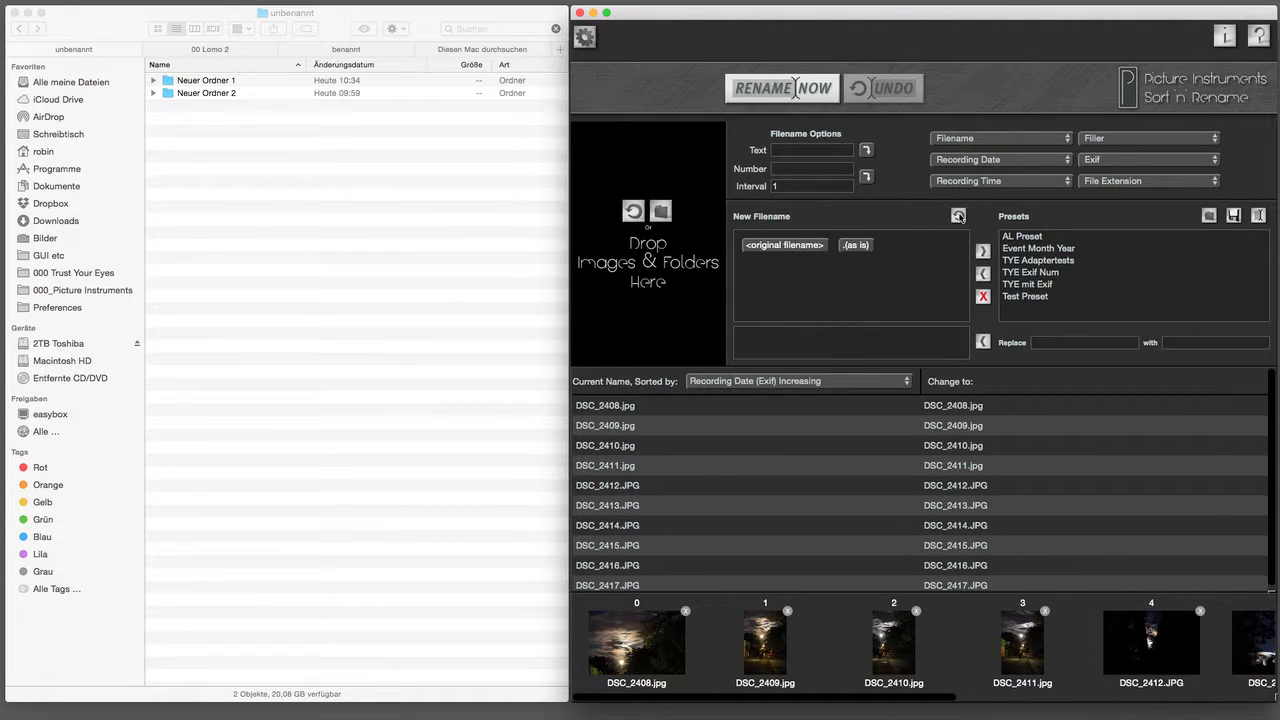
left_click(1018, 237)
left_click(983, 273)
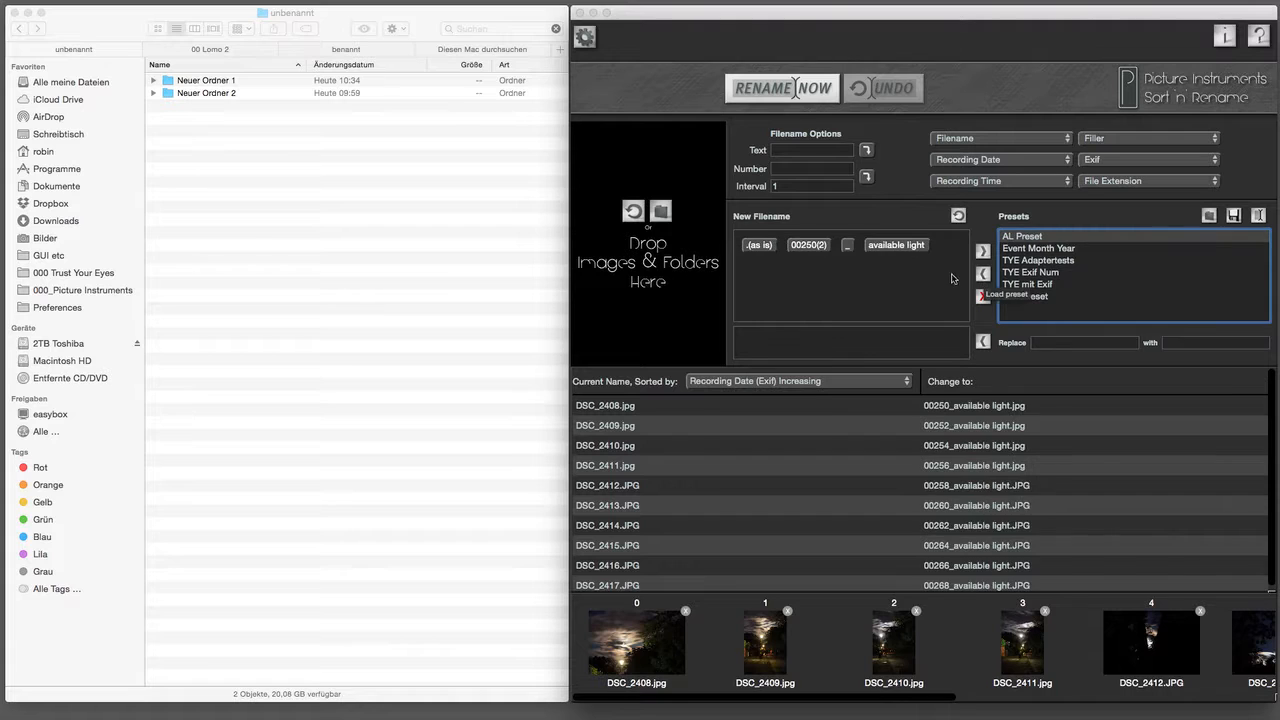
Step: Change the text block to 'Test' so names become 00250_Test.jpg onward
double_click(911, 252)
type("Te")
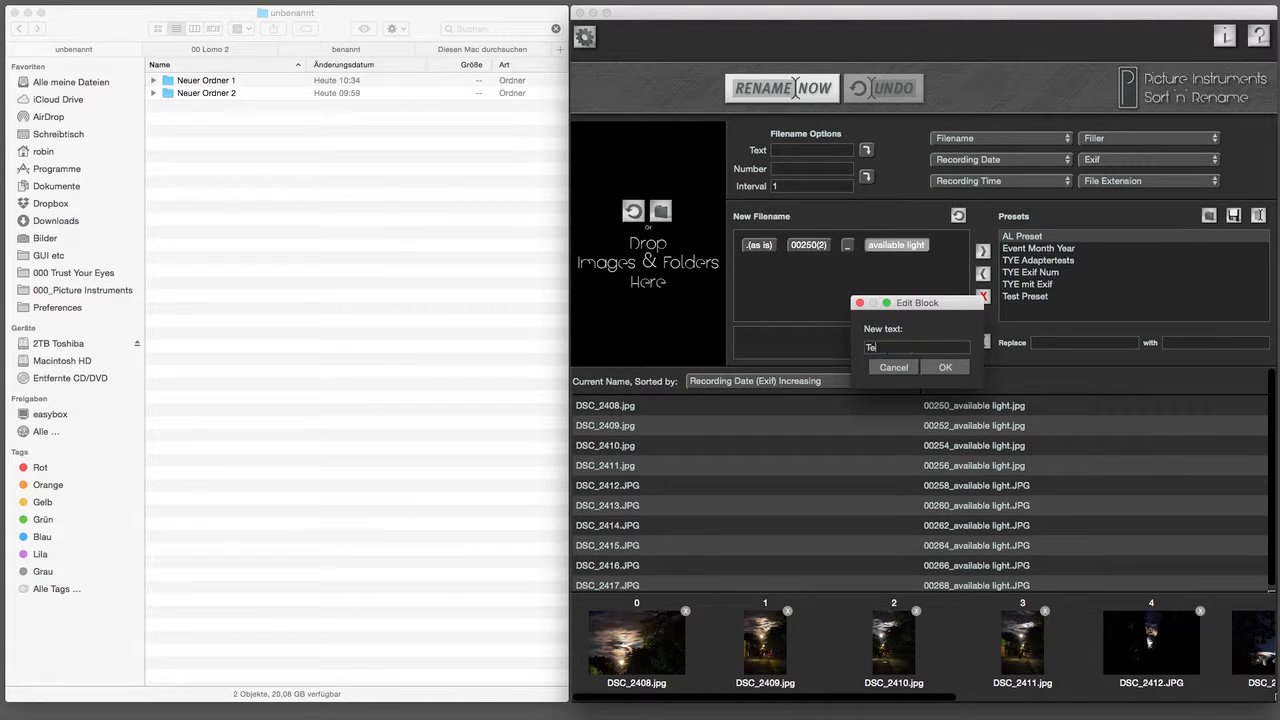
type("st")
left_click(942, 367)
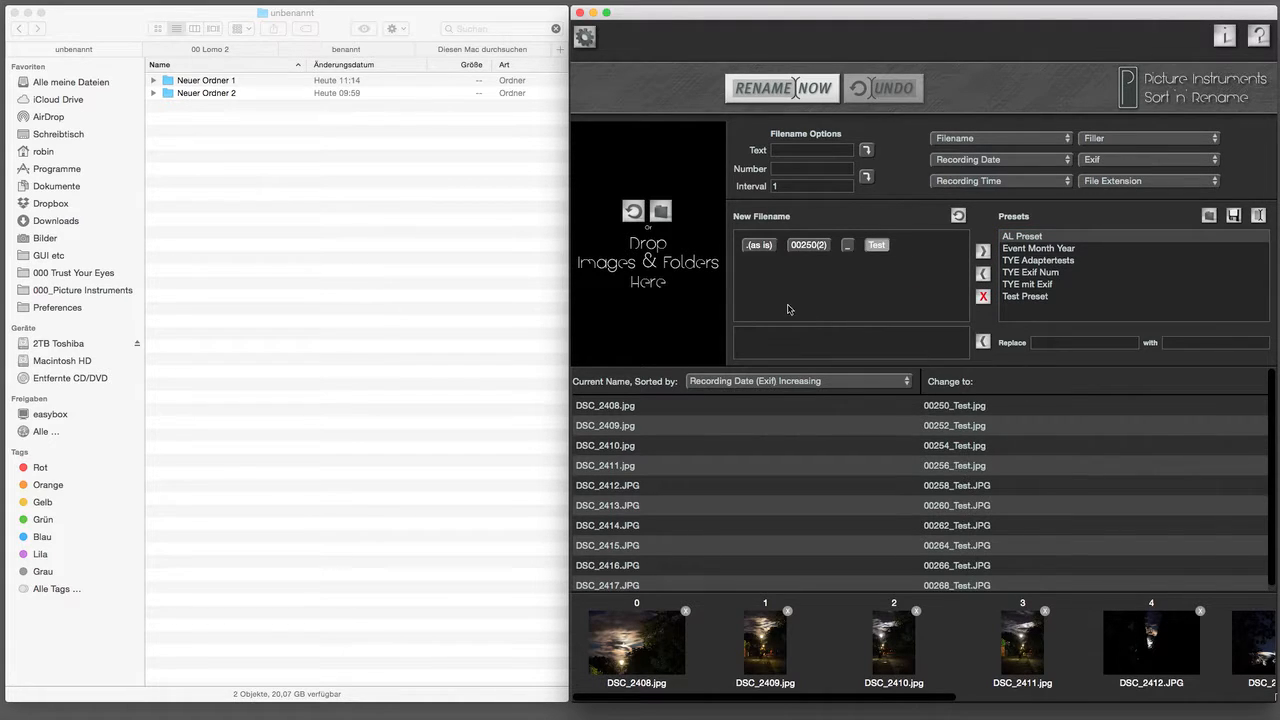
Step: Rename the Neuer Ordner 1 photos to 00250_Test names, then undo back to DSC_2408–DSC_2417
left_click(153, 80)
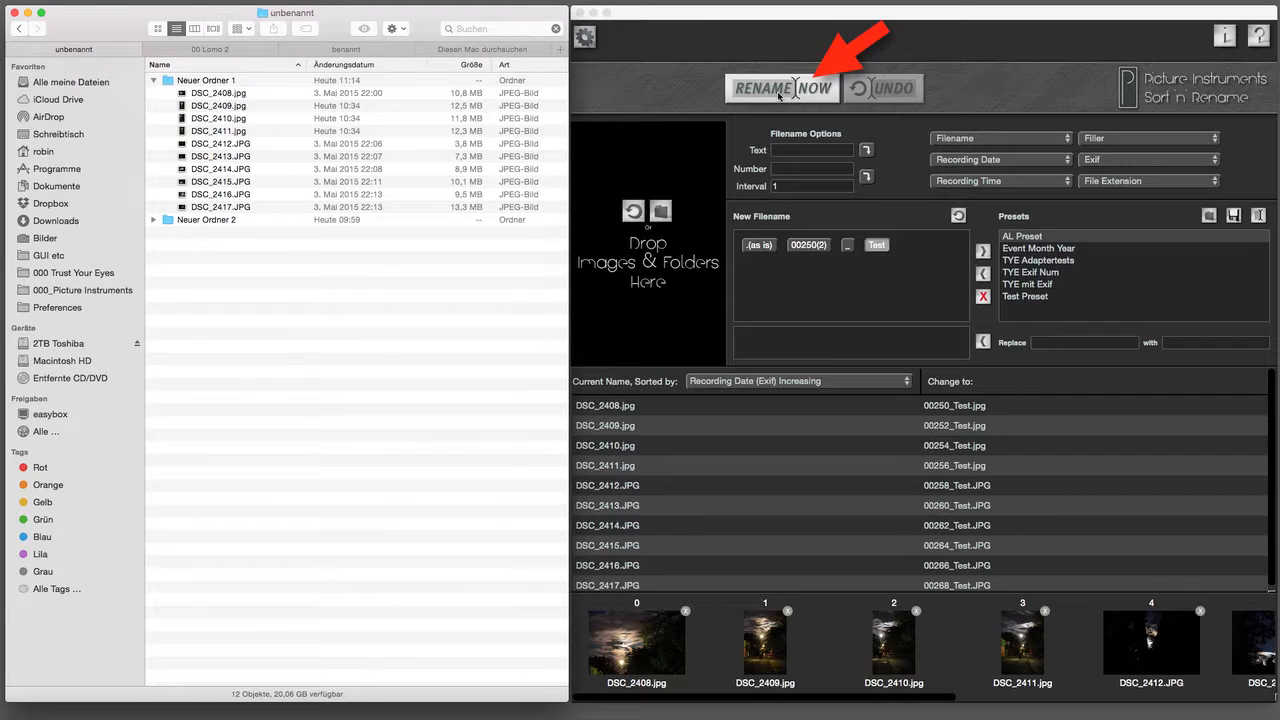
left_click(779, 94)
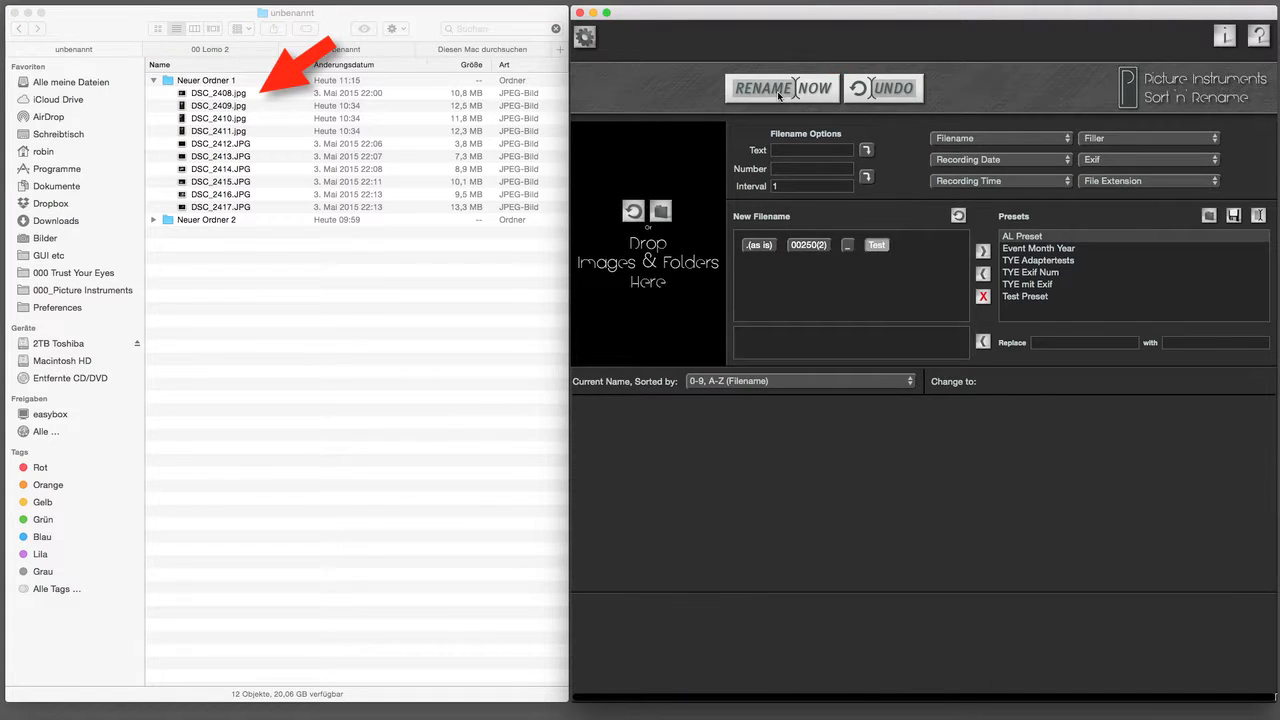
left_click(779, 96)
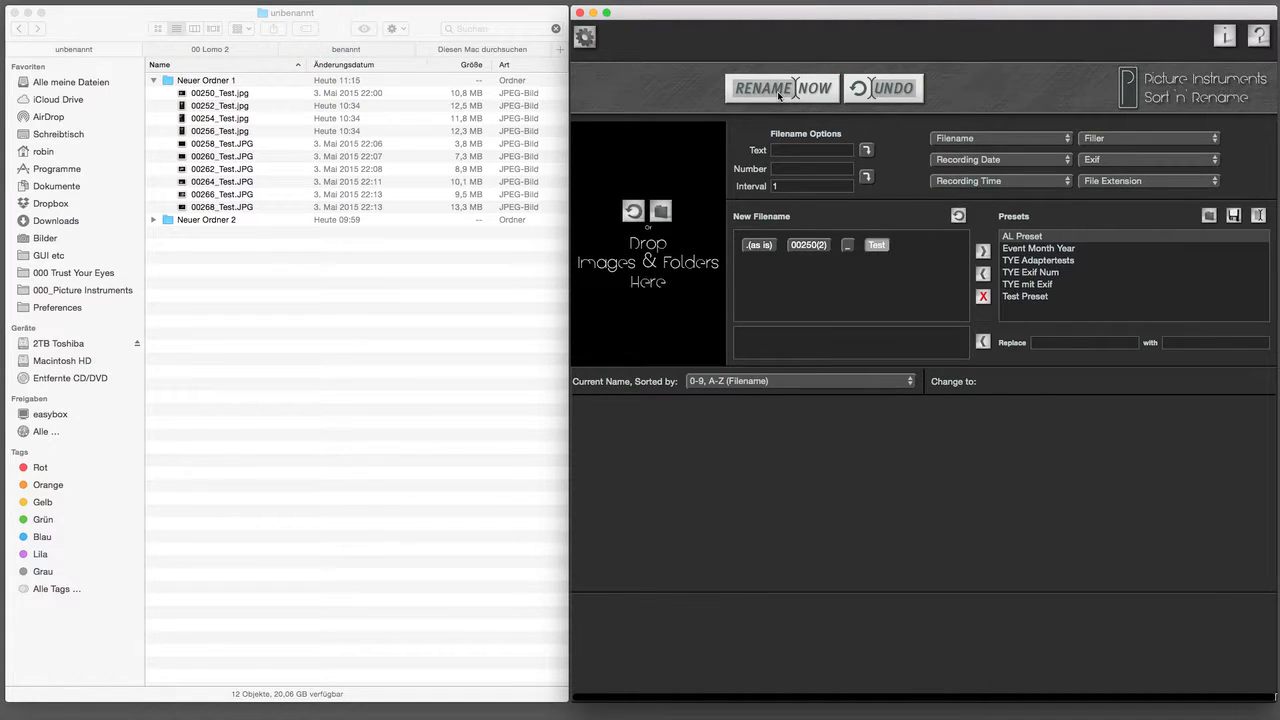
left_click(898, 92)
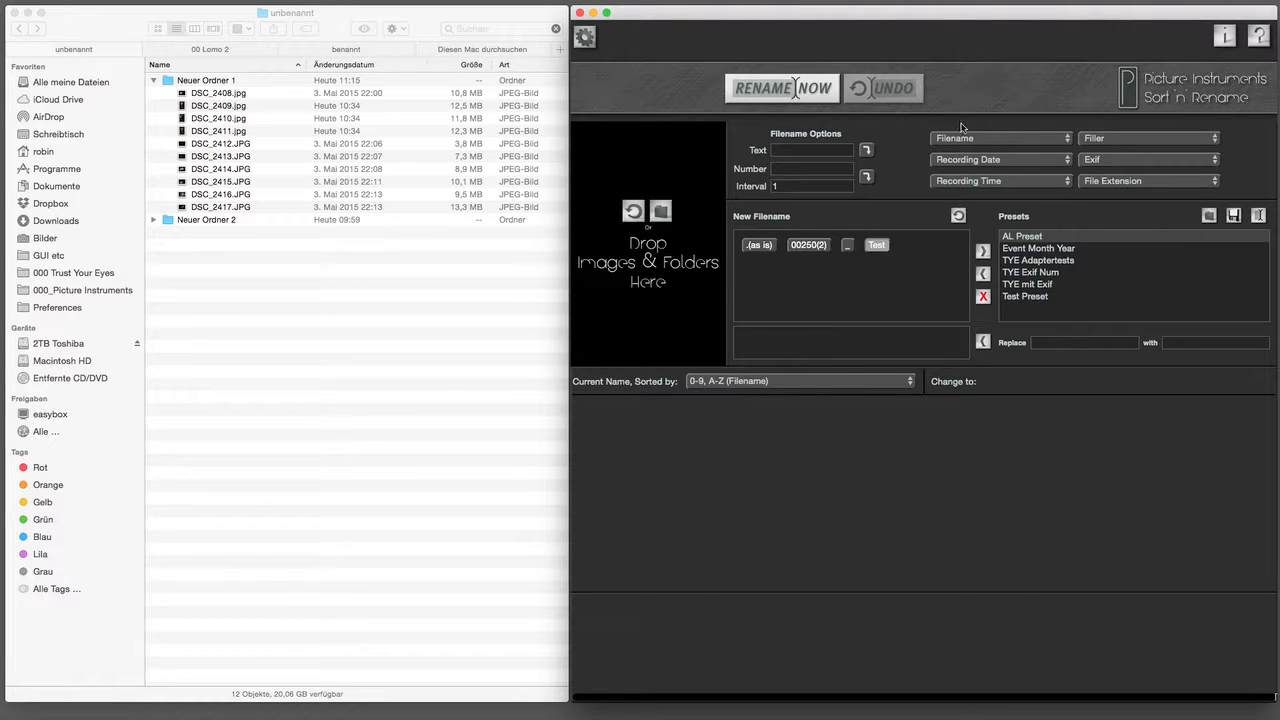
left_click(1104, 163)
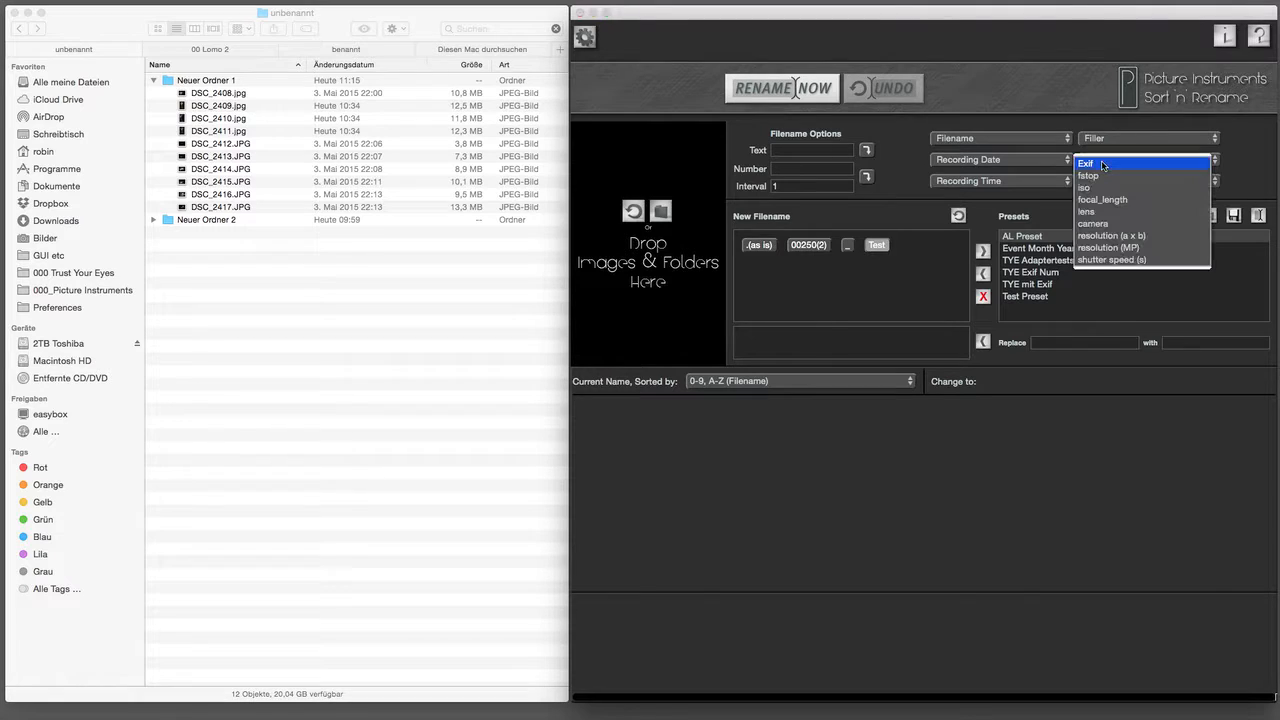
left_click(1104, 163)
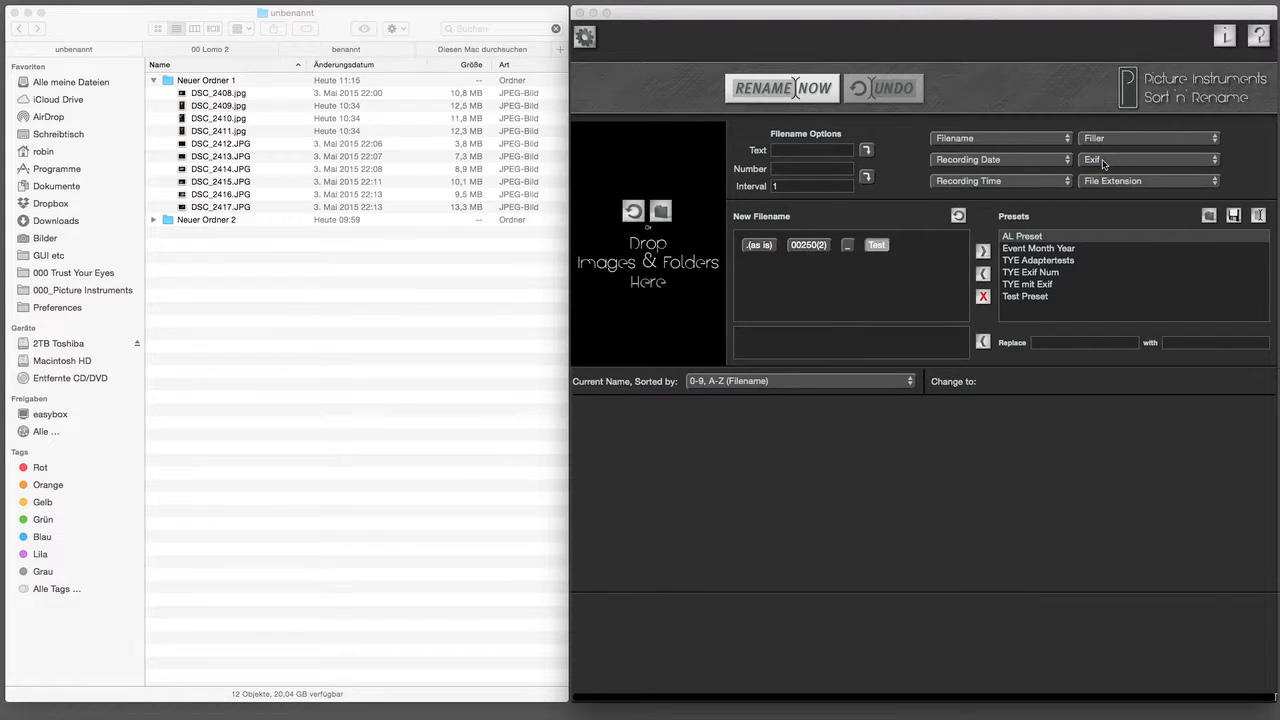
left_click(587, 39)
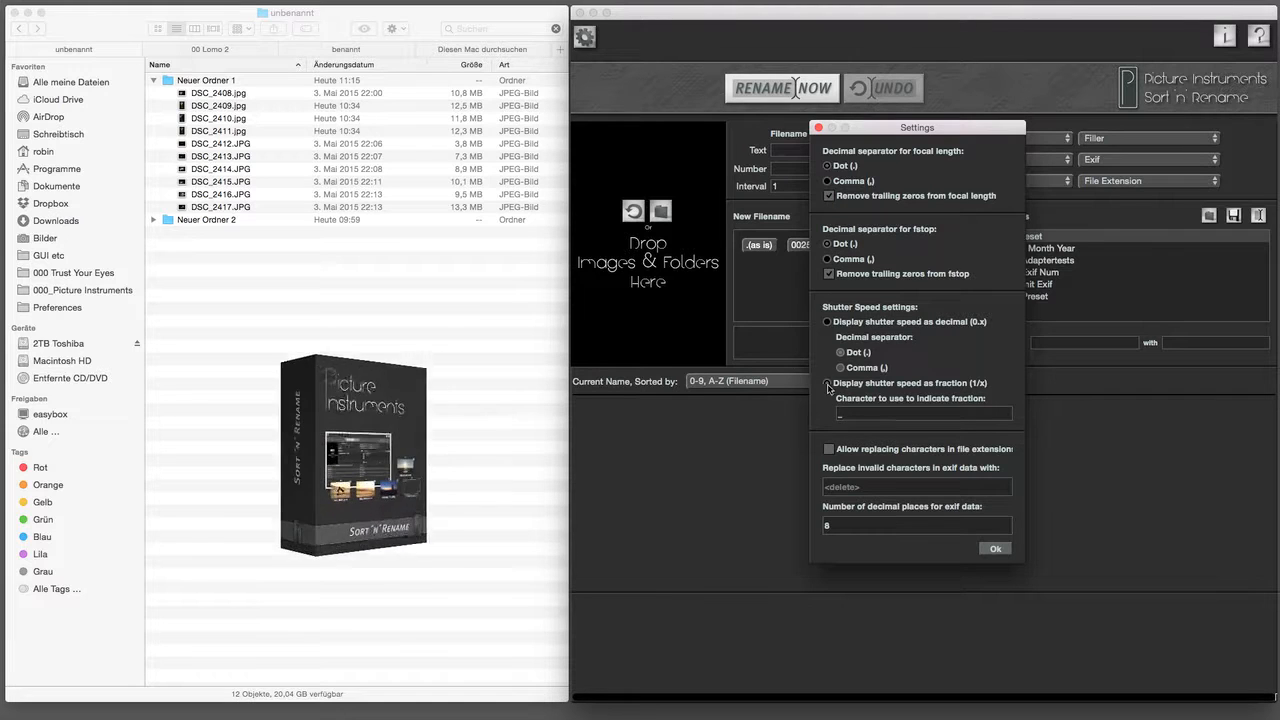
left_click(996, 549)
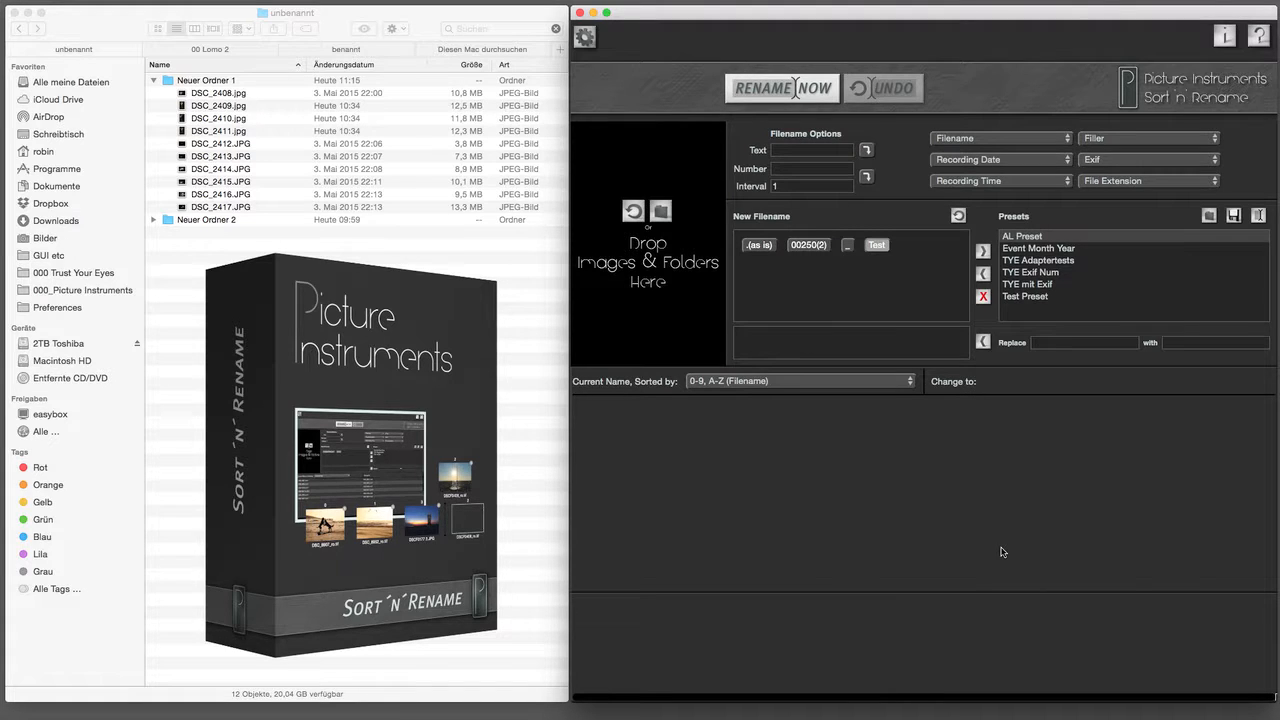